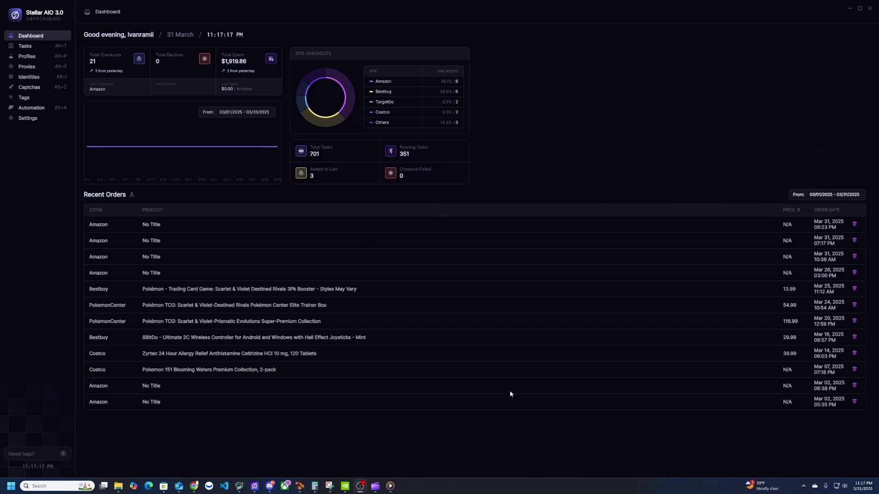
# Go to the Proxies page from the Stellar AIO sidebar to view the existing proxy groups
pyautogui.click(16, 66)
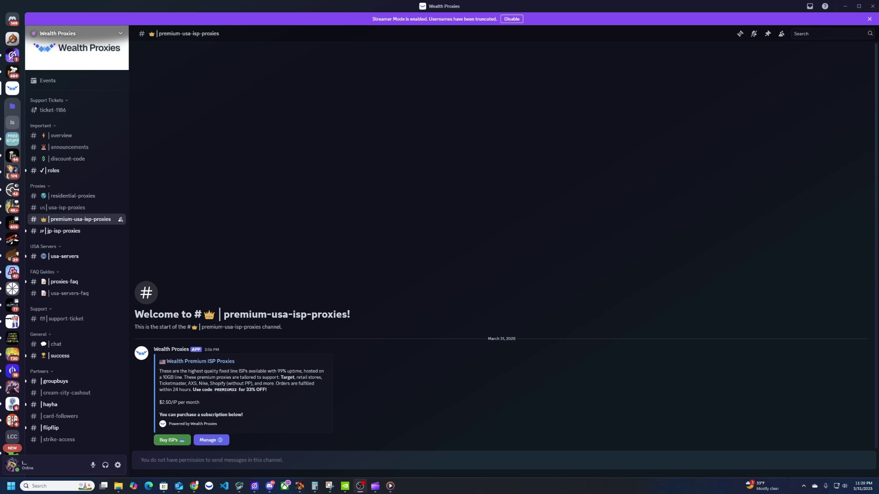
# Switch from the Discord premium-usa-isp-proxies channel back to Stellar AIO's Proxies page
pyautogui.hotkey('alt', 'Tab')
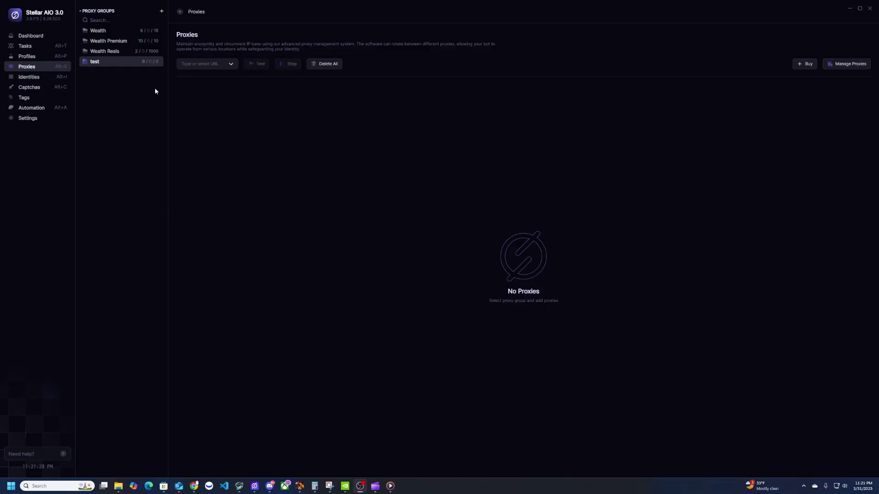
# Cancel a new proxy group and open Manage Proxies for the empty test group instead
pyautogui.click(162, 11)
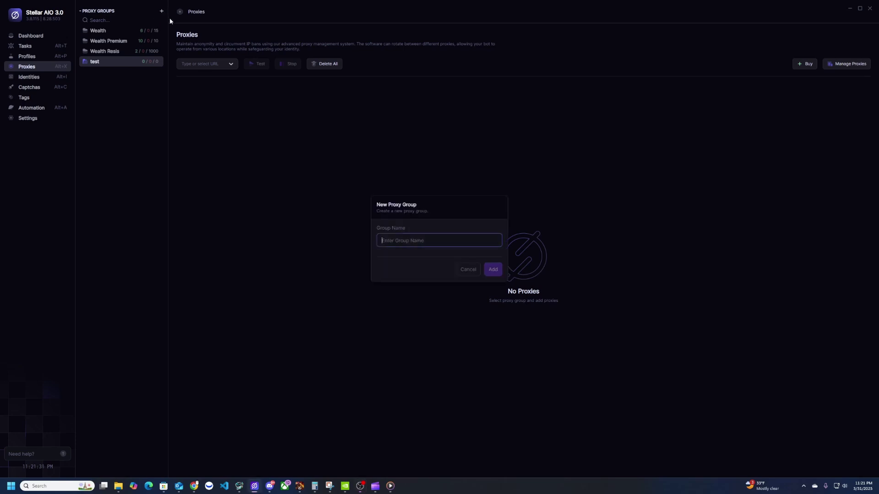
pyautogui.click(468, 270)
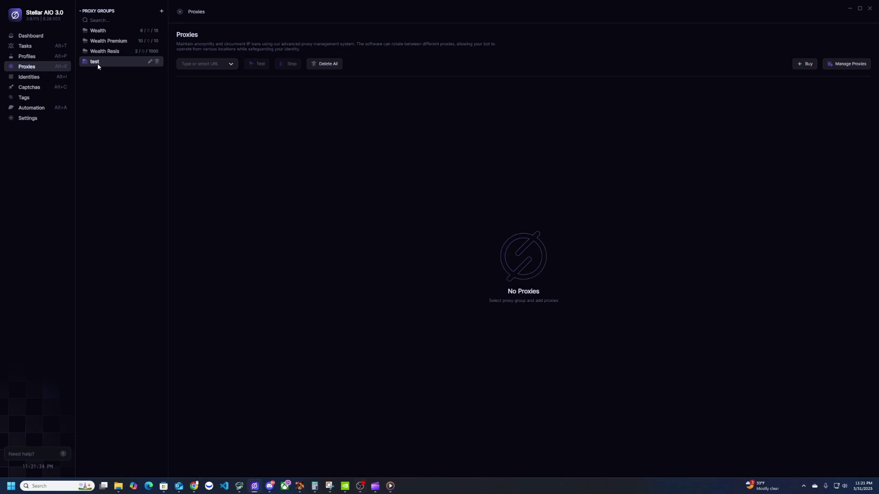
pyautogui.click(839, 66)
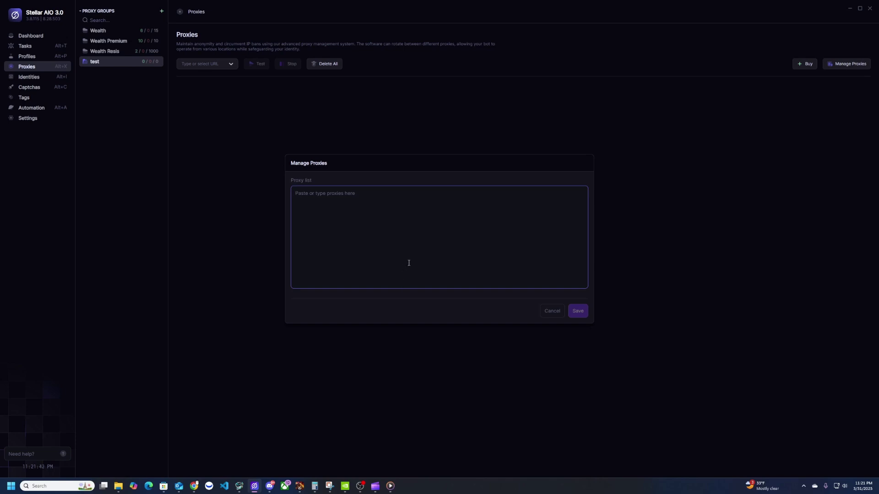
# Close the proxy editor unsaved and choose Target as the proxy test site
pyautogui.click(550, 315)
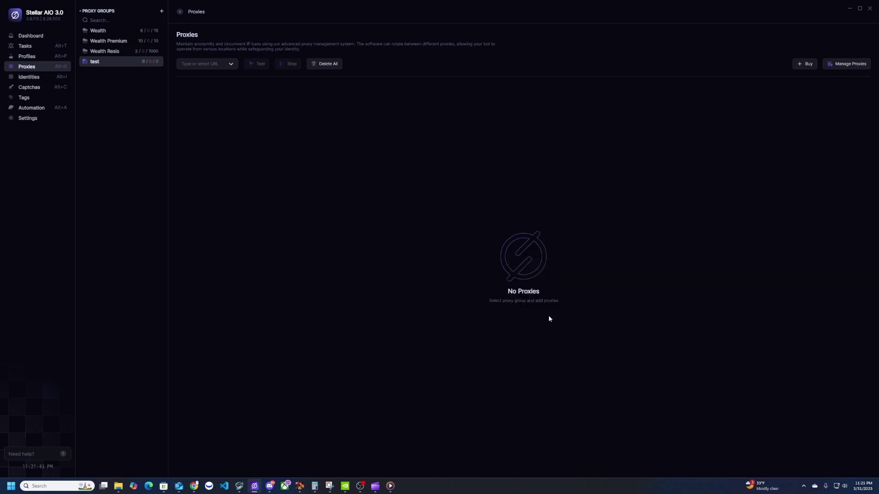
pyautogui.click(226, 66)
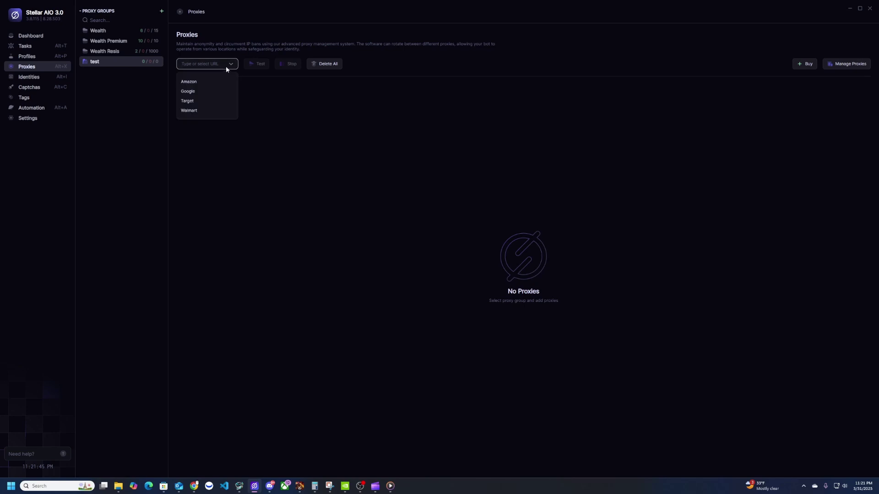
pyautogui.click(200, 101)
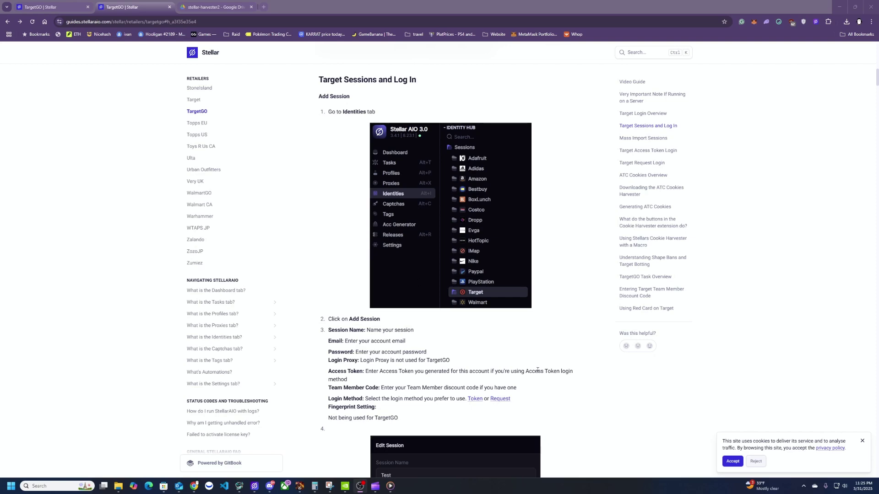
# In the TargetGO guide, open the 'Stellar - Target Access Token Harvester' download link
pyautogui.scroll(-3, 538, 373)
pyautogui.scroll(-10, 538, 373)
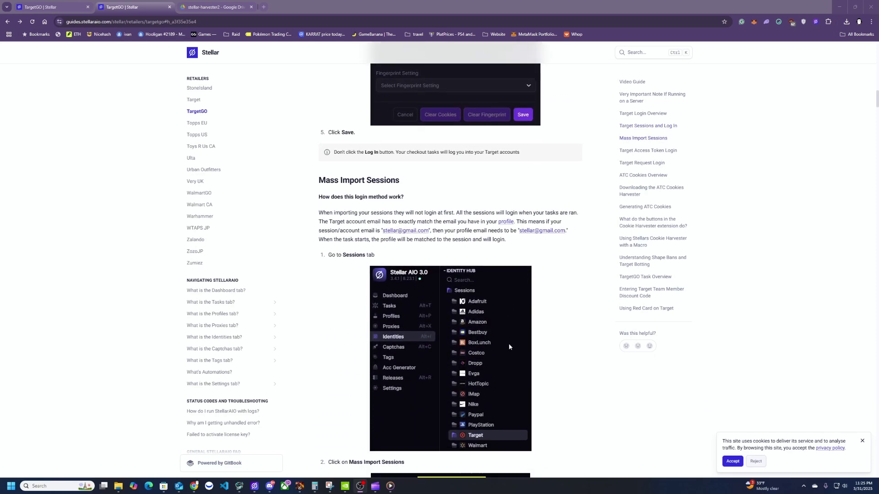
pyautogui.scroll(-14, 509, 345)
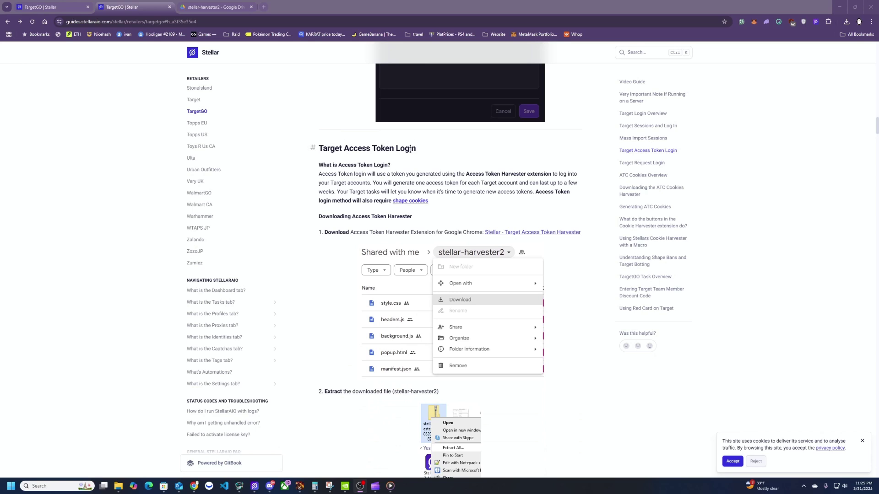
pyautogui.scroll(-1, 429, 167)
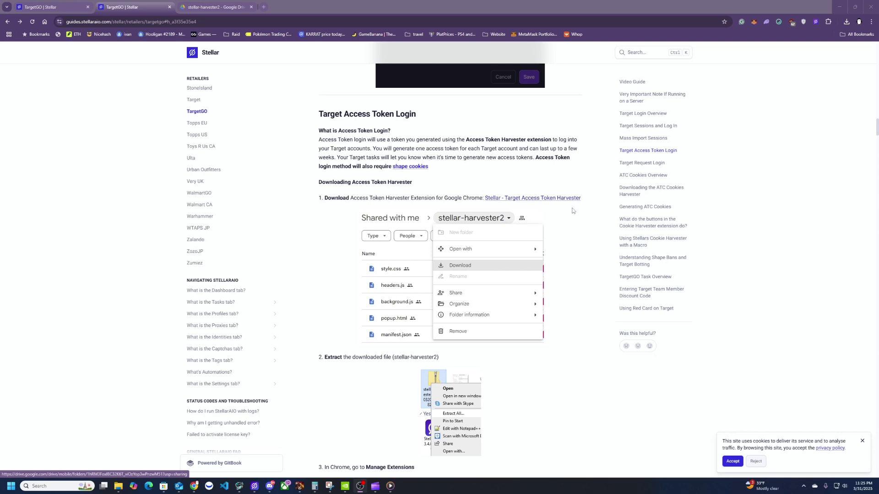
pyautogui.click(541, 200)
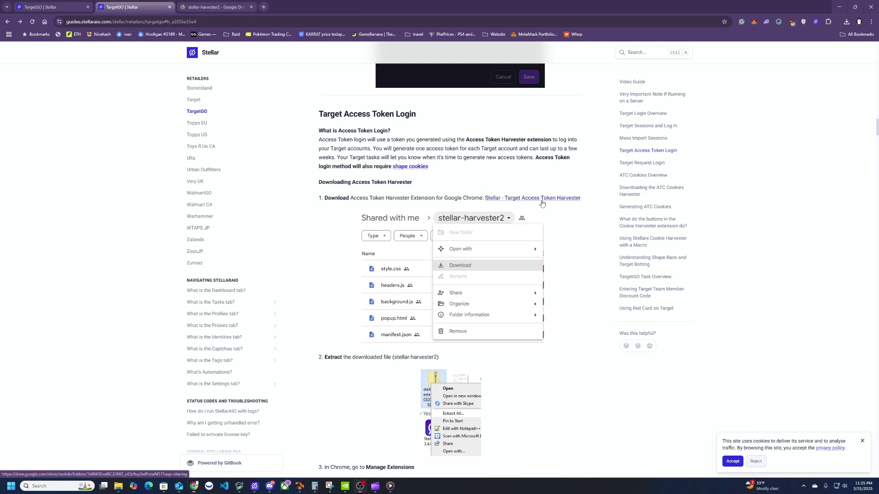
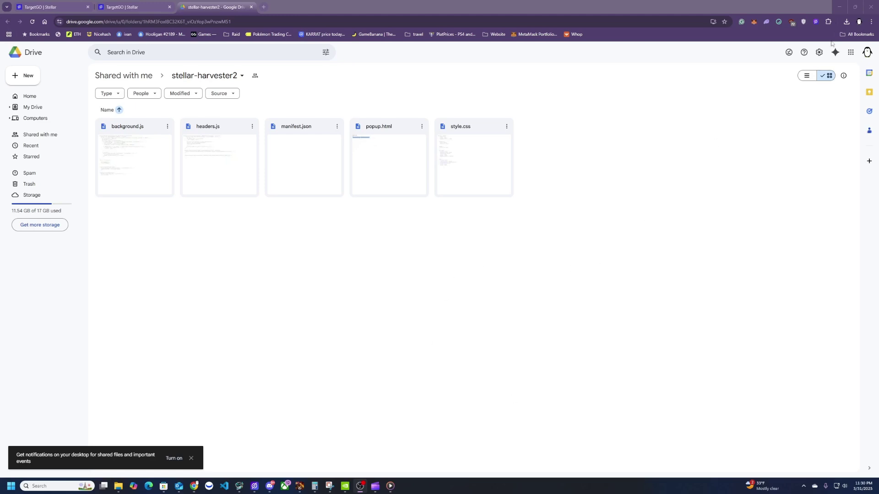
# Open Manage extensions from the toolbar Extensions menu to list installed extensions like stellartokenharvester
pyautogui.click(828, 23)
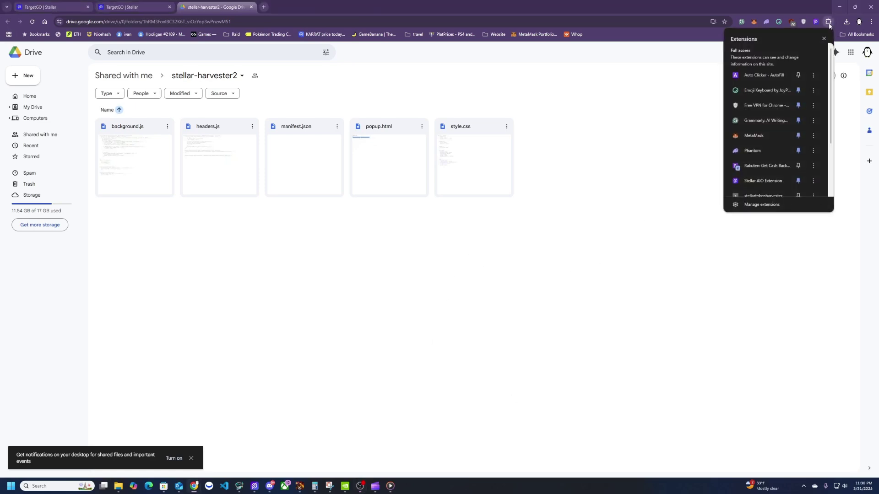
pyautogui.scroll(-1, 779, 160)
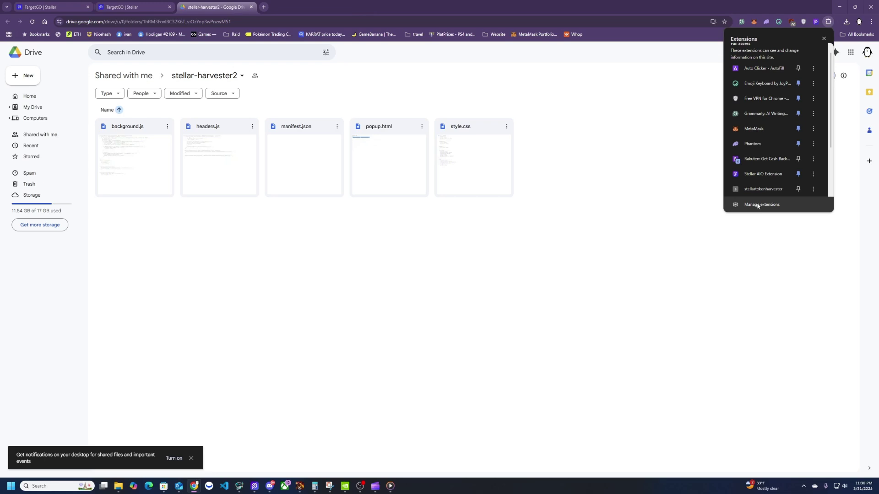
pyautogui.click(757, 204)
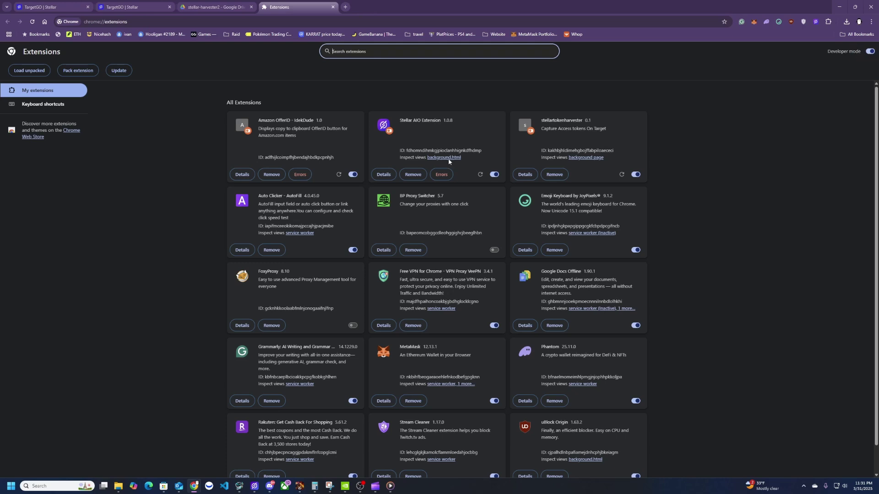
# Choose the stellar-harvester2 subfolder inside the dated Downloads archive folder as the unpacked extension
pyautogui.click(15, 75)
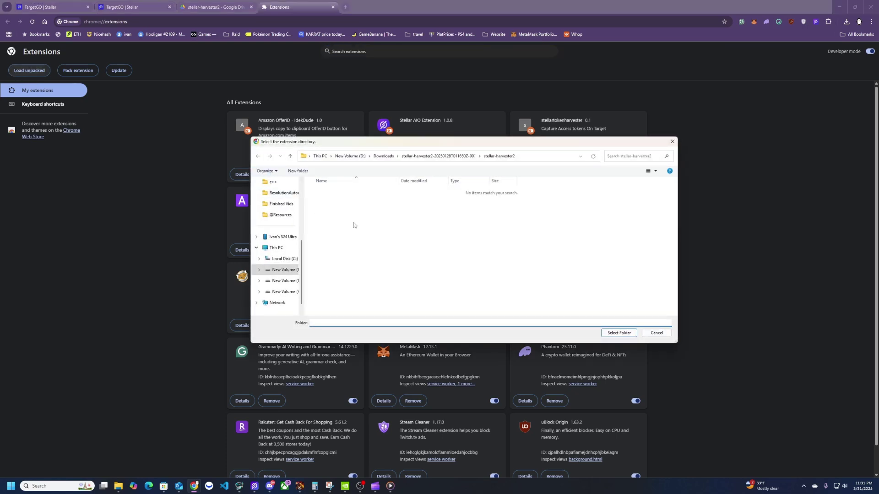
pyautogui.click(438, 156)
pyautogui.click(384, 156)
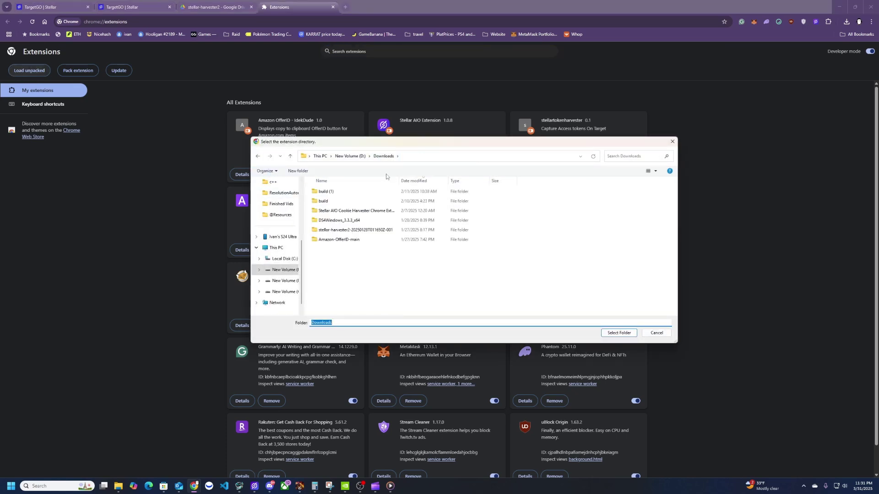
pyautogui.click(356, 233)
pyautogui.doubleClick(356, 233)
pyautogui.click(337, 193)
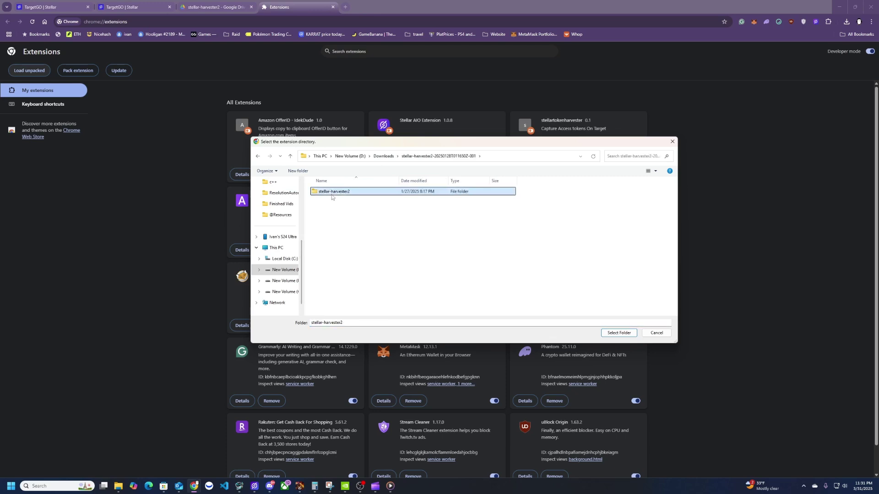
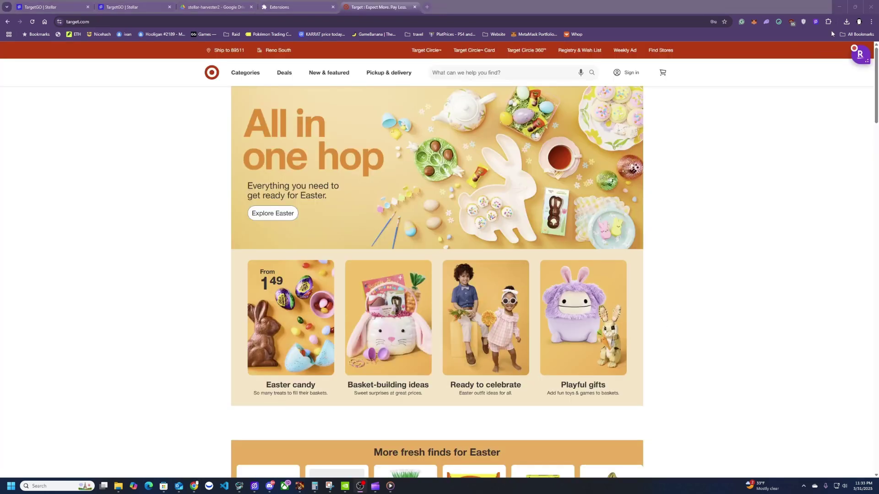
# Pin stellartokenharvester to the toolbar and open its Stellar AIO popup showing 0 tokens on target.com
pyautogui.click(830, 23)
pyautogui.scroll(-2, 765, 124)
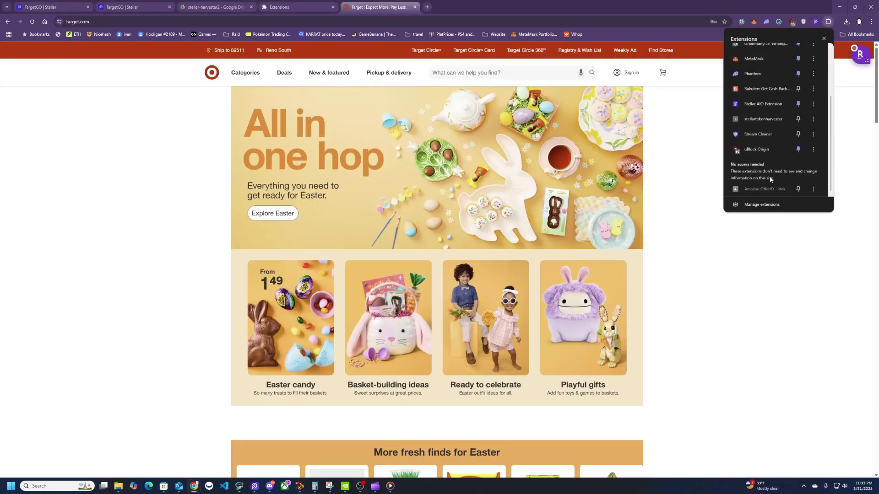
pyautogui.click(799, 120)
pyautogui.click(656, 252)
pyautogui.click(816, 21)
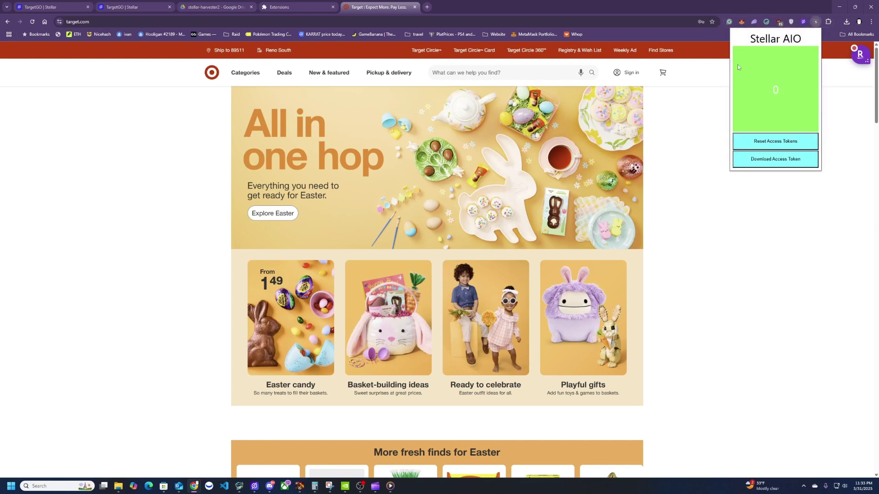
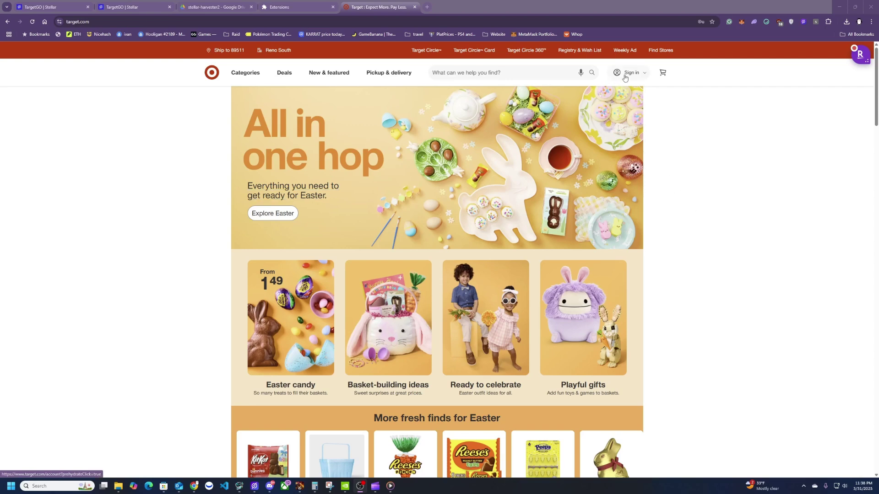
# Sign in to the Target account with Keep me signed in checked
pyautogui.click(625, 76)
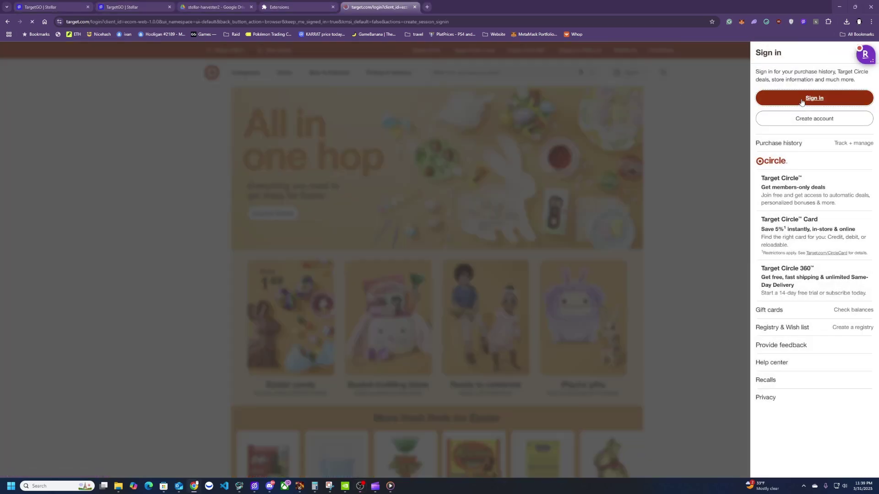
pyautogui.click(802, 98)
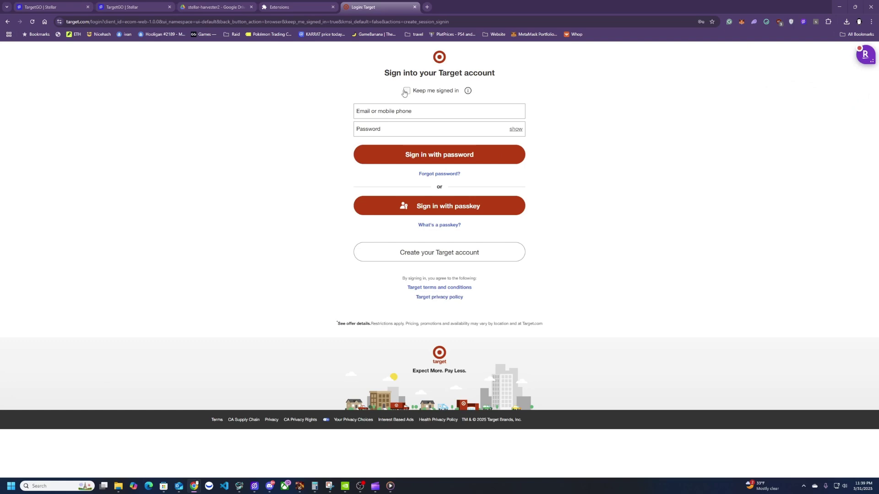
pyautogui.click(405, 91)
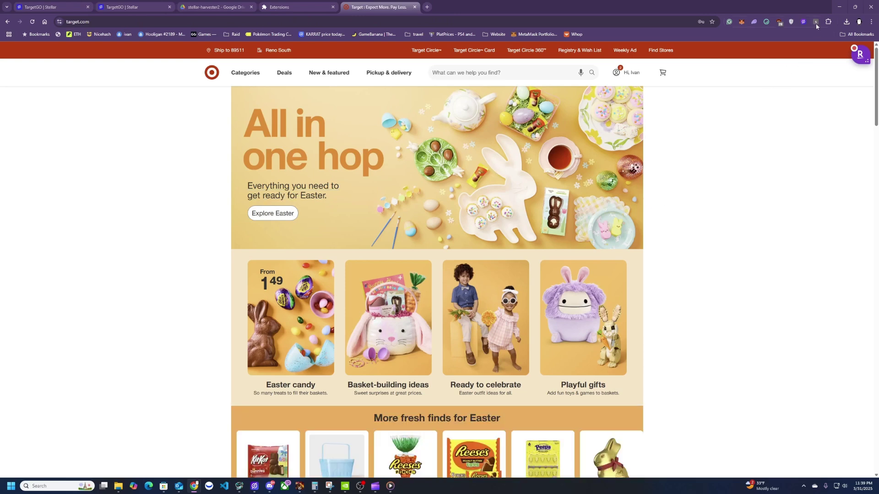
# Download the account's access token from Stellar AIO and save it to Downloads
pyautogui.click(815, 23)
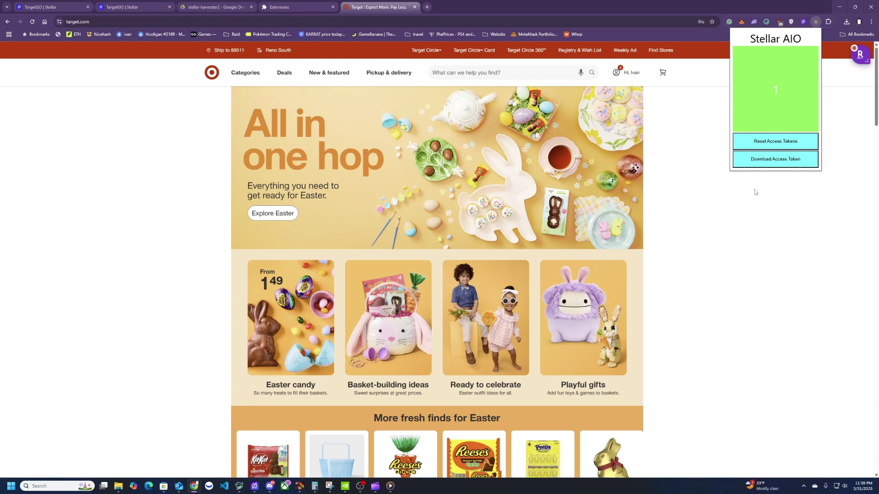
pyautogui.click(769, 160)
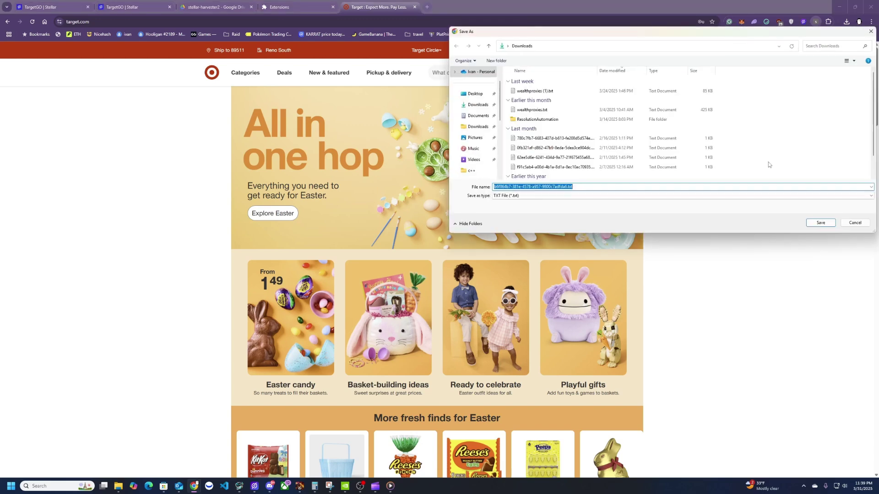
pyautogui.click(821, 223)
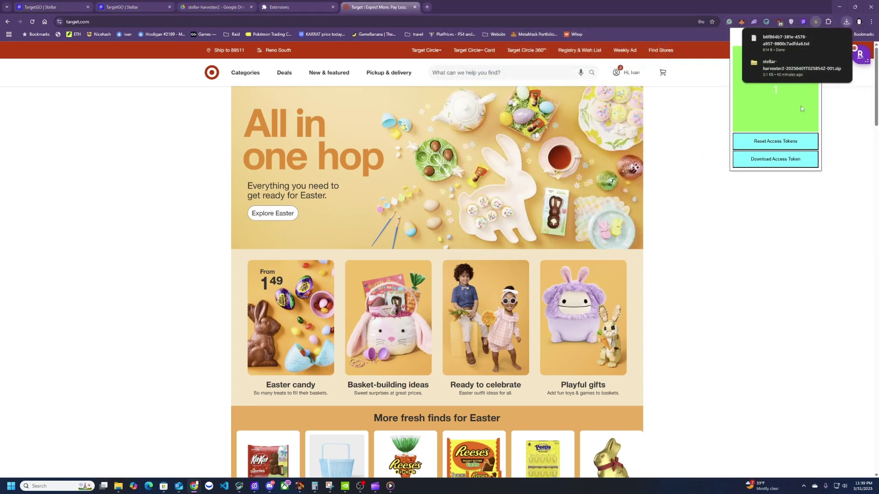
pyautogui.click(827, 40)
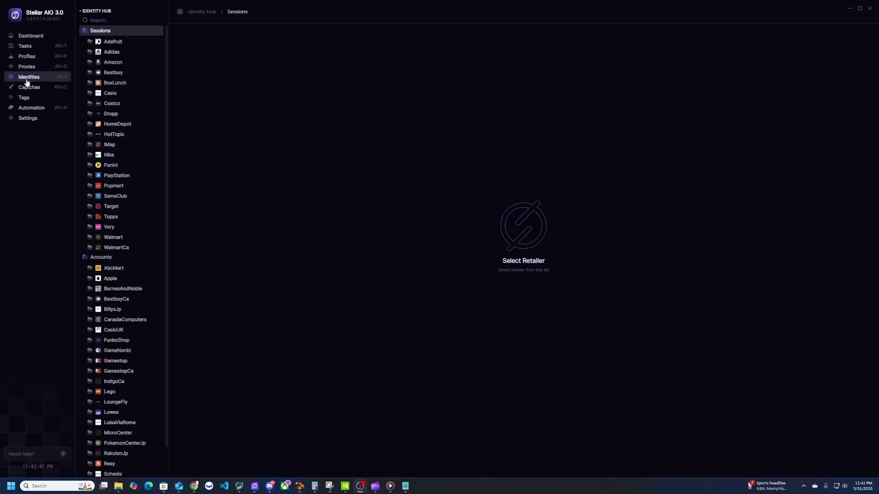
# In Stellar AIO, find Target via 'targ' and start adding a new session
pyautogui.click(97, 20)
pyautogui.write('targ')
pyautogui.click(103, 42)
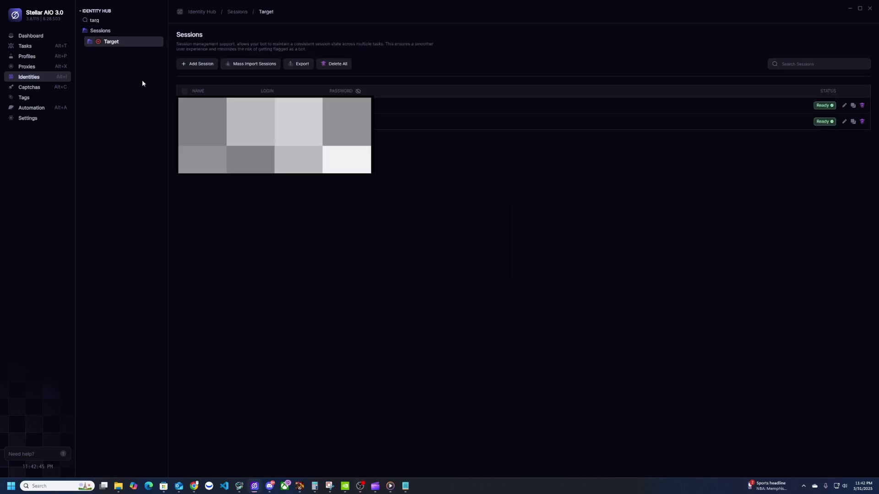
pyautogui.click(201, 70)
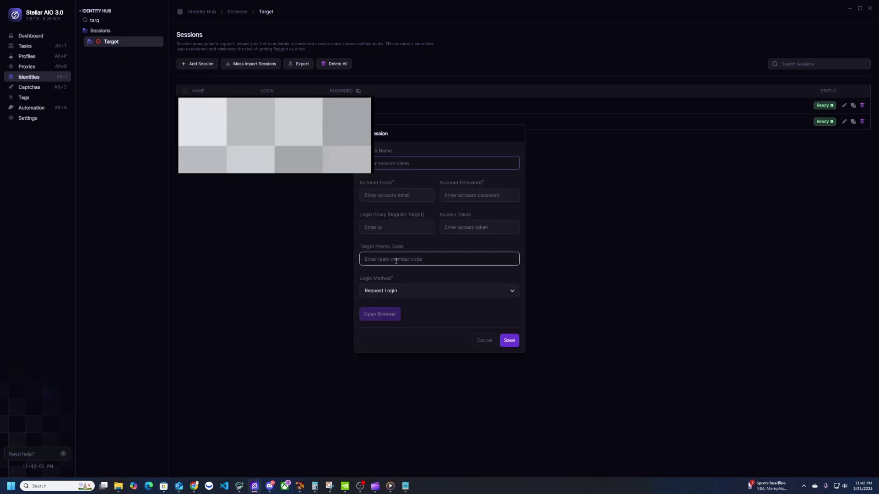
# Paste the access token into the session and set Login Method to Token Login
pyautogui.click(473, 228)
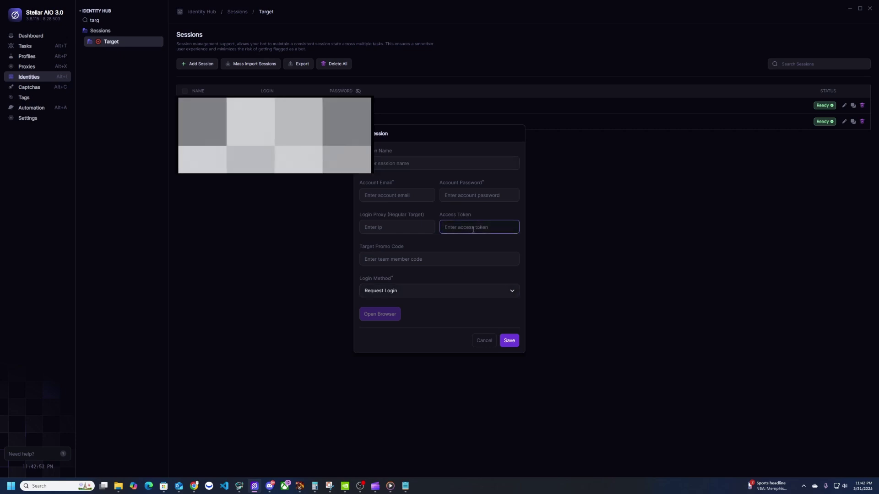
pyautogui.hotkey('ctrl', 'v')
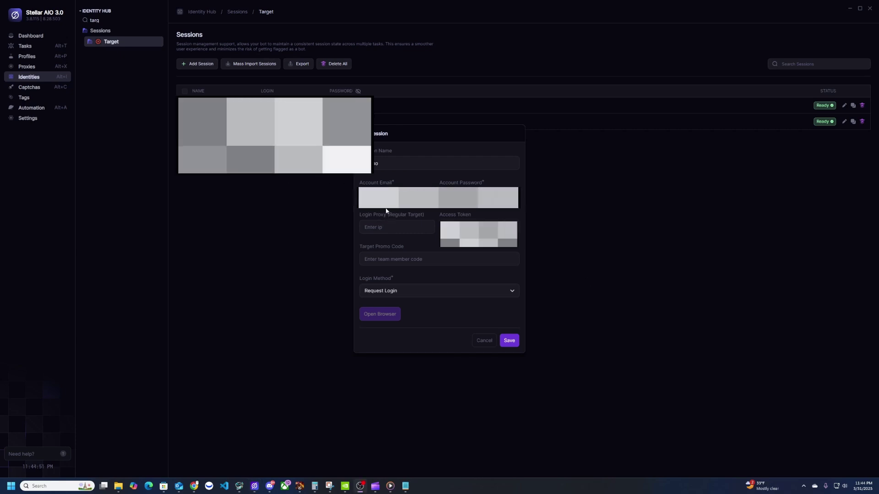
pyautogui.doubleClick(371, 164)
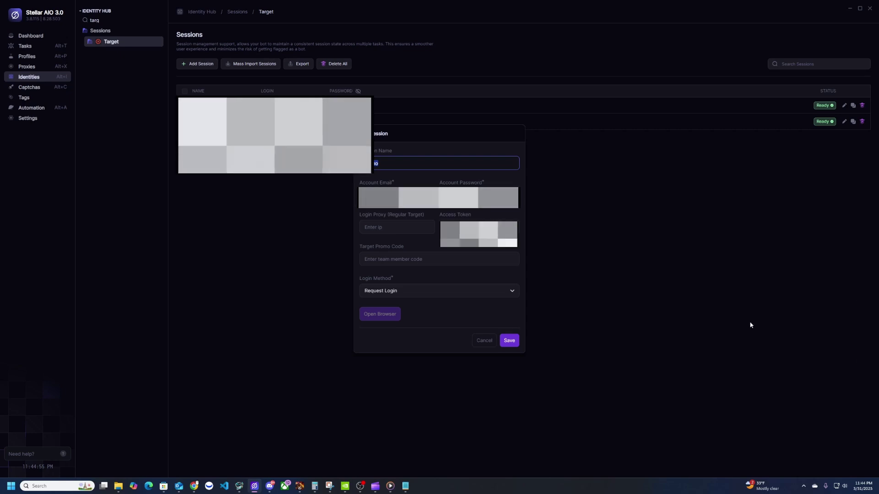
pyautogui.press('Tab')
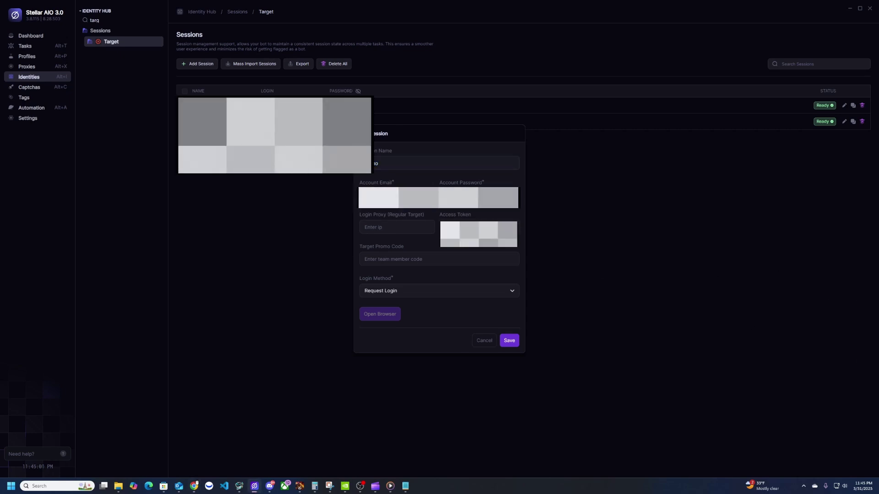
pyautogui.click(477, 160)
pyautogui.click(416, 224)
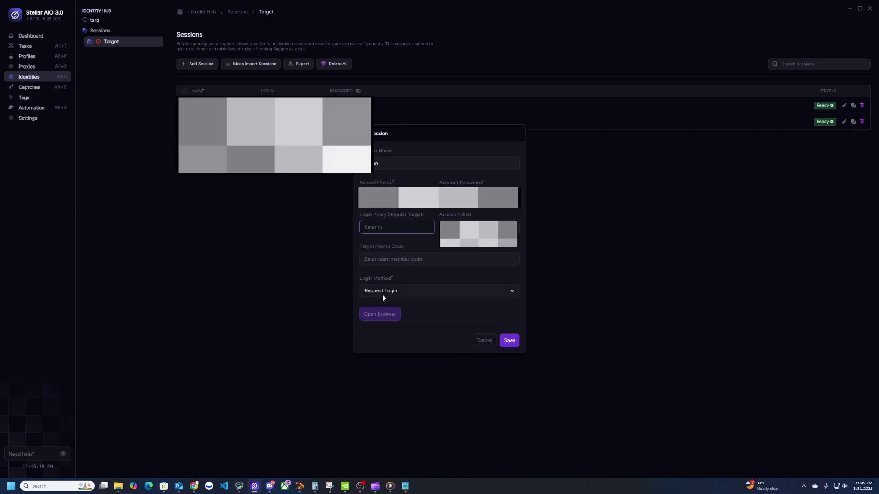
pyautogui.click(451, 293)
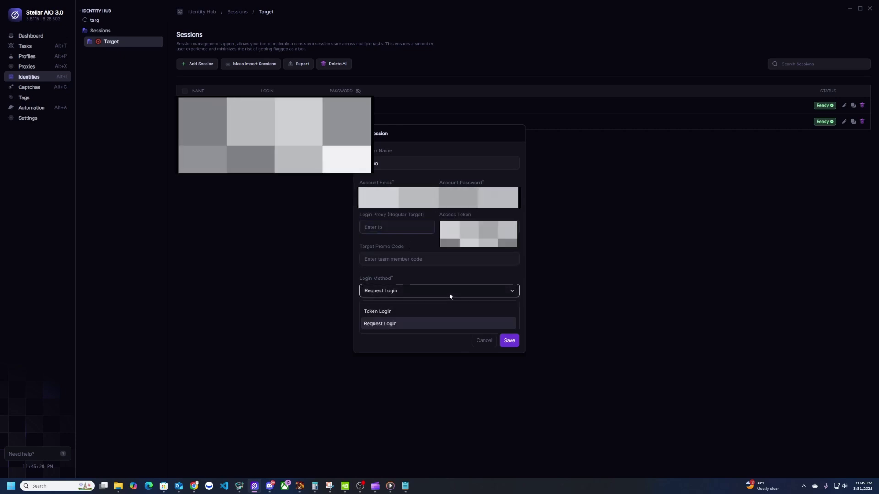
pyautogui.click(402, 312)
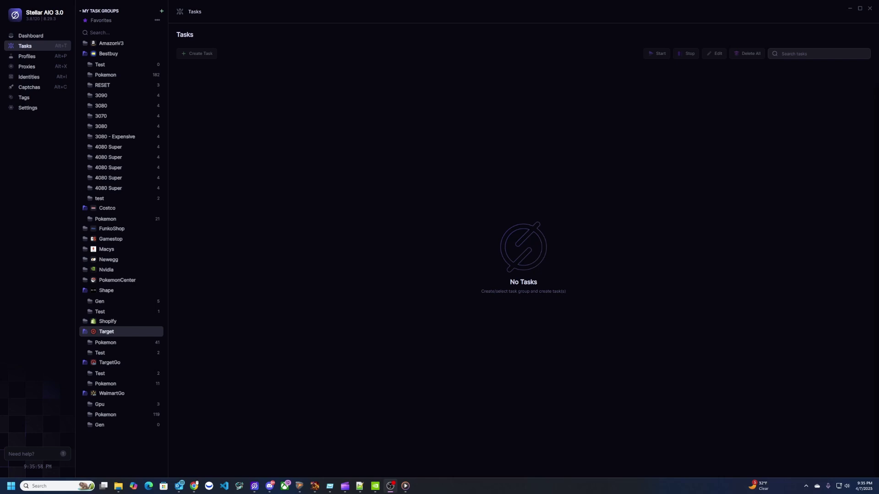
# Create a new task group, searching 'targ' and choosing Target as its site
pyautogui.click(161, 12)
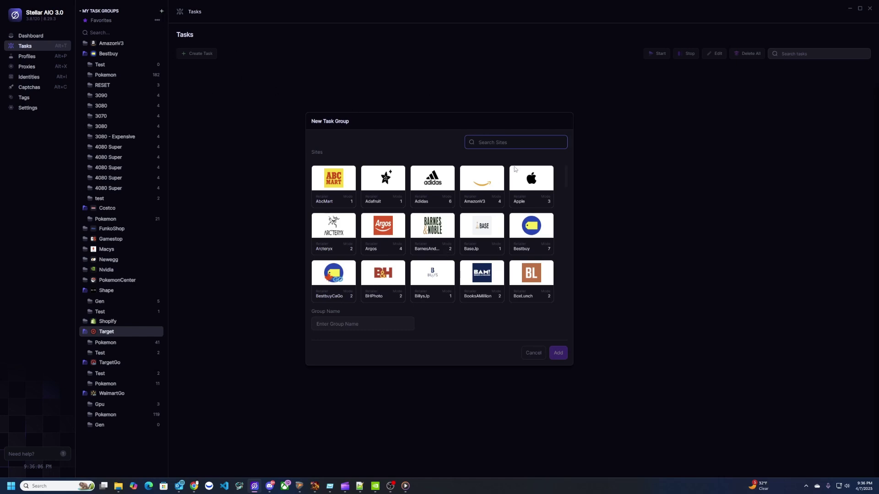
pyautogui.write('targ')
pyautogui.click(327, 187)
pyautogui.click(329, 325)
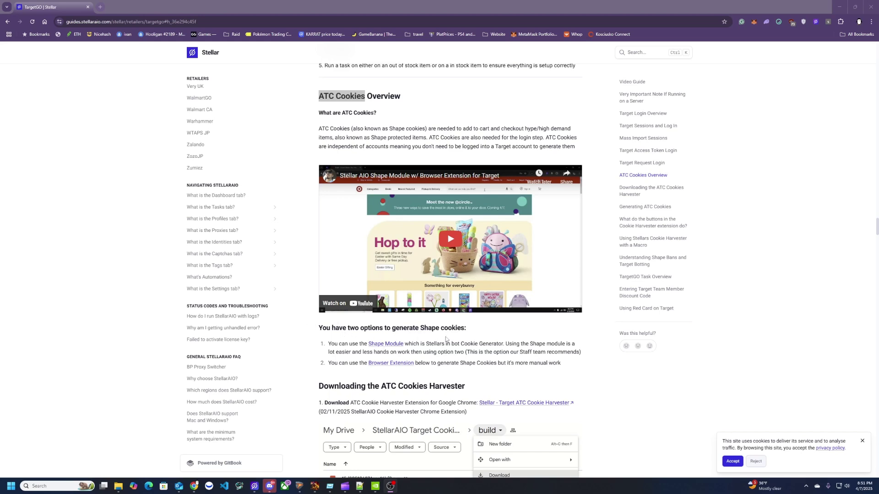
# Search the TargetGO guide for 'harvest' and jump to Downloading the ATC Cookies Harvester
pyautogui.scroll(-1, 453, 338)
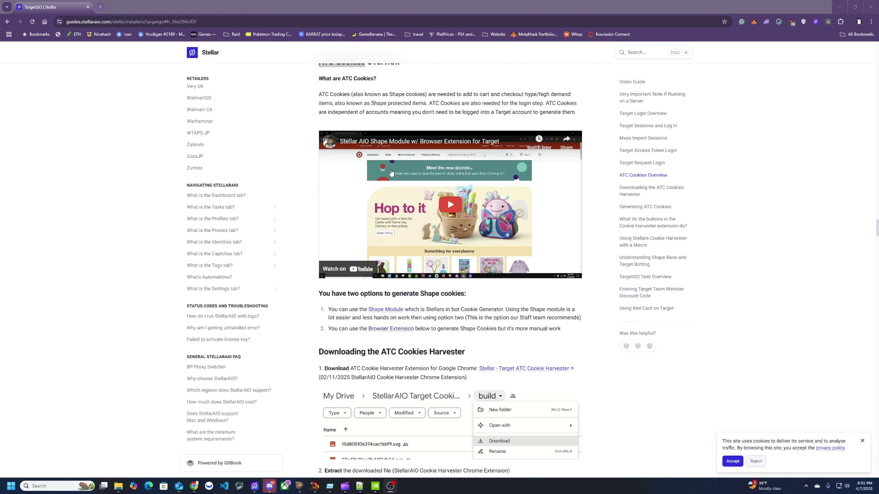
pyautogui.click(396, 329)
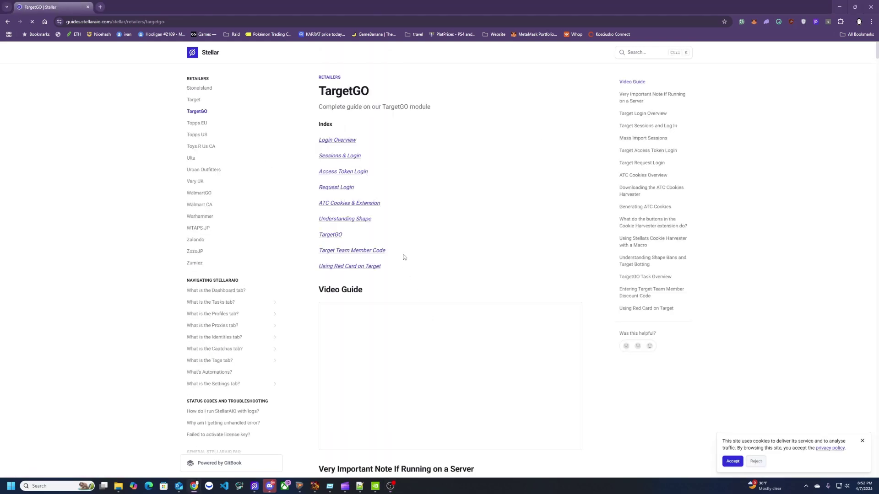
pyautogui.scroll(-6, 449, 265)
pyautogui.scroll(-2, 458, 420)
pyautogui.scroll(1, 524, 329)
pyautogui.scroll(-6, 523, 329)
pyautogui.scroll(-20, 517, 327)
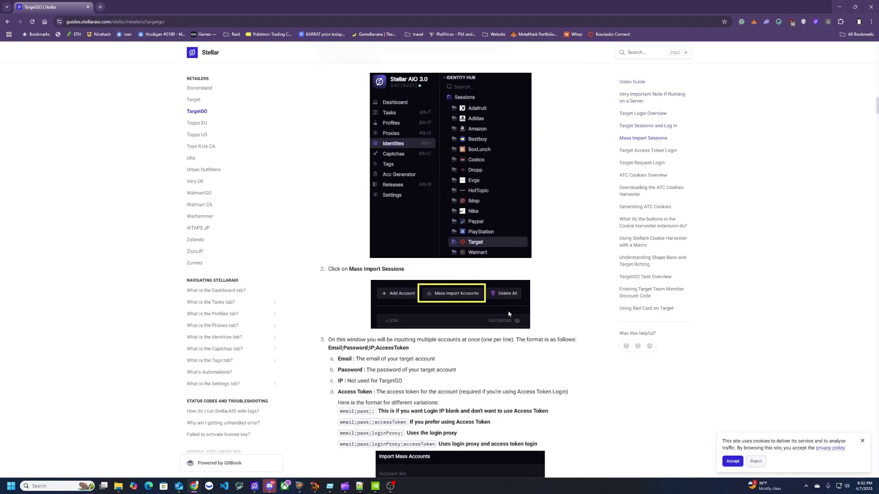
pyautogui.scroll(-10, 508, 314)
pyautogui.hotkey('ctrl', 'f')
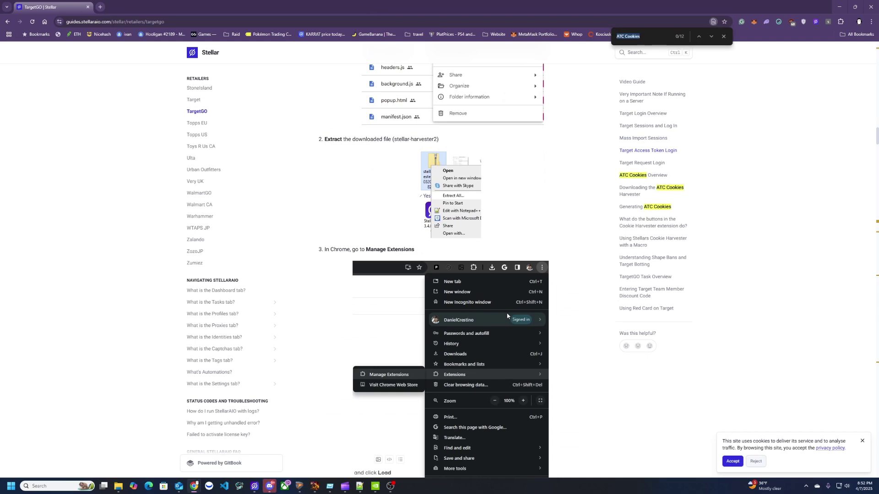
pyautogui.write('harvest')
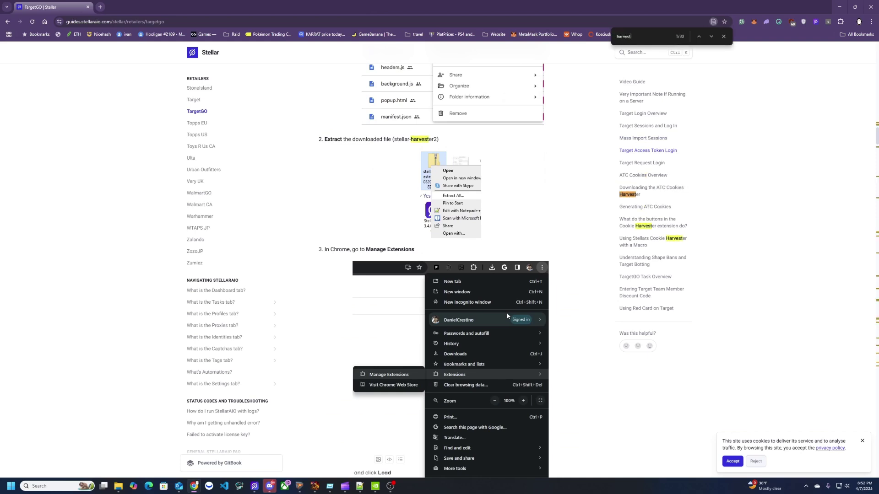
pyautogui.click(672, 189)
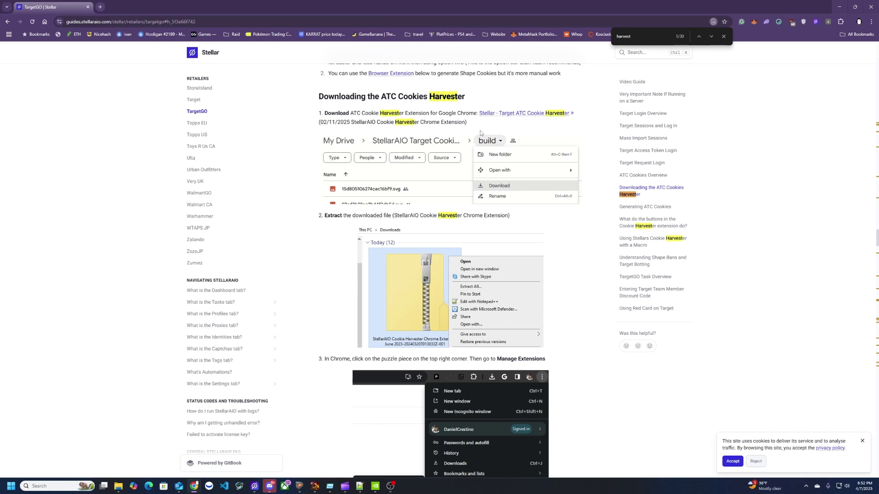
# Download the StellarAIO Target cookie harvester folder from Google Drive as a zip
pyautogui.click(502, 116)
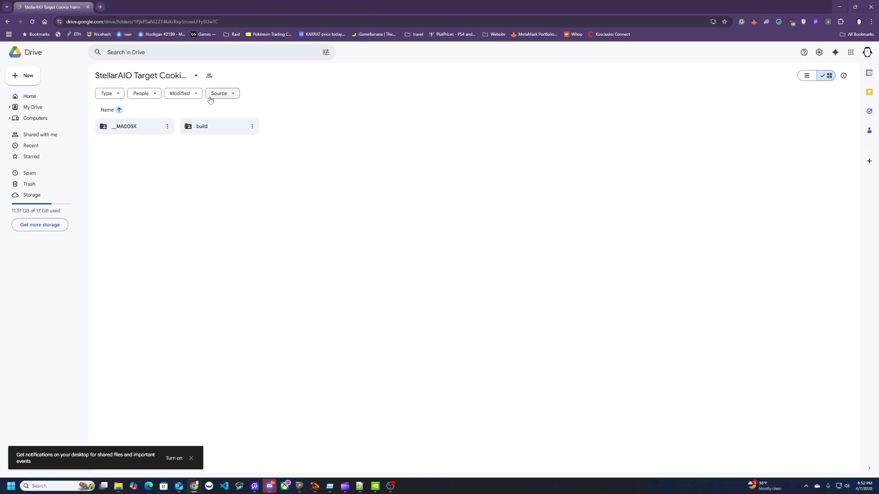
pyautogui.click(196, 76)
pyautogui.click(136, 125)
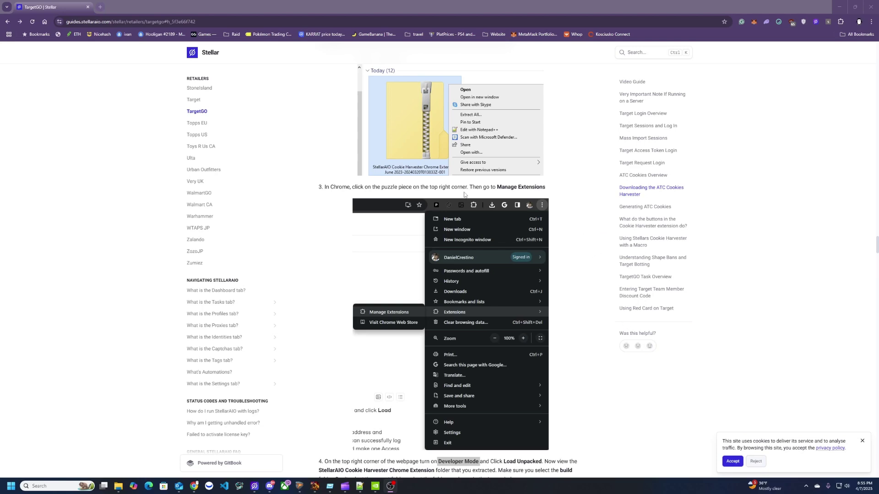
# Read the guide's Developer Mode, Load Unpacked and pin-extension steps down to Generating ATC Cookies
pyautogui.moveTo(539, 187); pyautogui.dragTo(547, 189)
pyautogui.scroll(-3, 546, 189)
pyautogui.scroll(-3, 455, 280)
pyautogui.moveTo(438, 260); pyautogui.dragTo(472, 257)
pyautogui.scroll(-1, 513, 249)
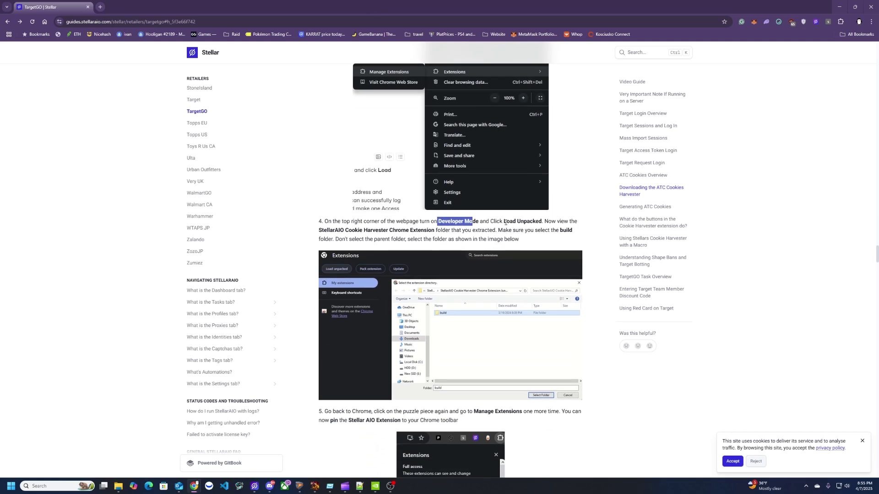
pyautogui.moveTo(501, 222); pyautogui.dragTo(545, 222)
pyautogui.click(545, 222)
pyautogui.scroll(-1, 549, 240)
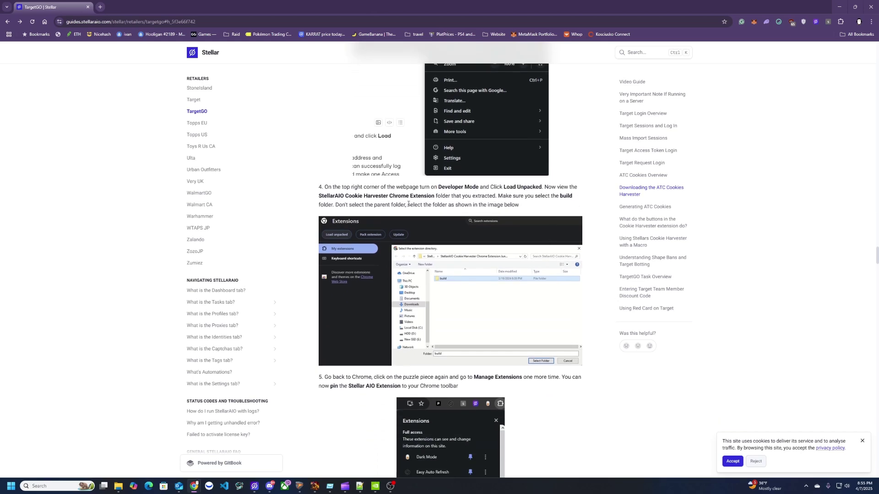
pyautogui.moveTo(319, 197); pyautogui.dragTo(390, 197)
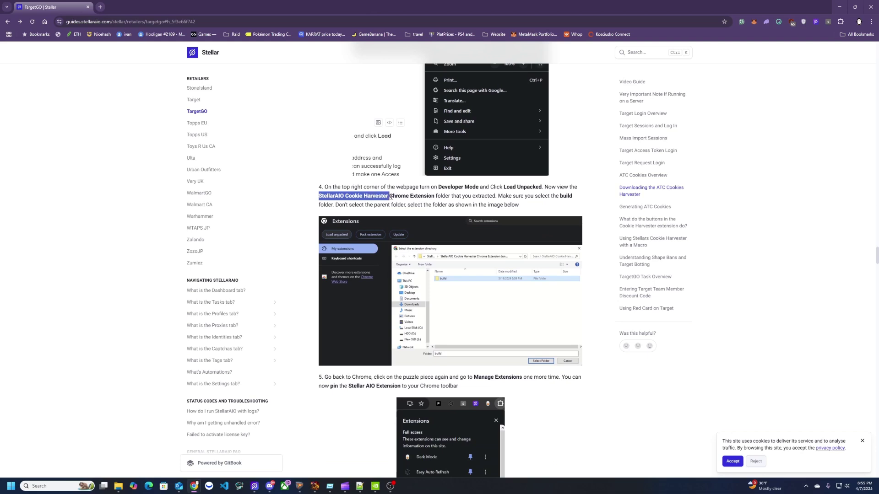
pyautogui.moveTo(381, 197); pyautogui.dragTo(397, 196)
pyautogui.scroll(-1, 398, 202)
pyautogui.scroll(-1, 397, 202)
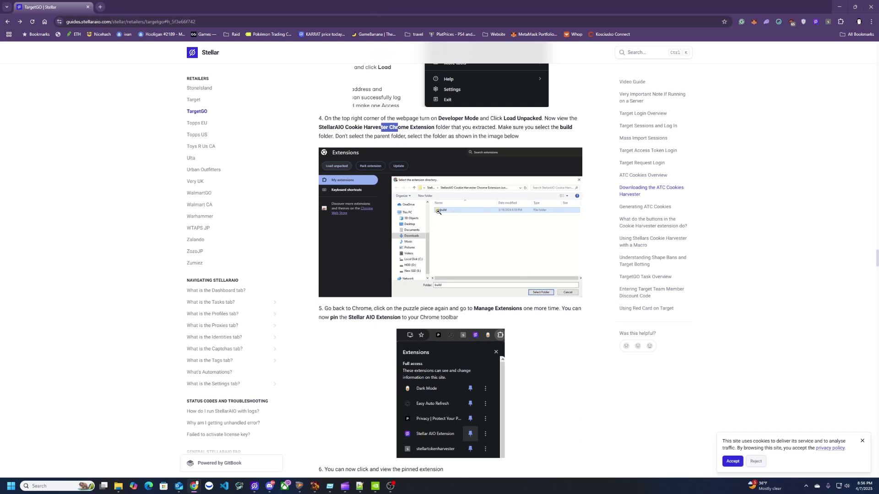
pyautogui.scroll(-4, 438, 212)
pyautogui.scroll(-3, 534, 314)
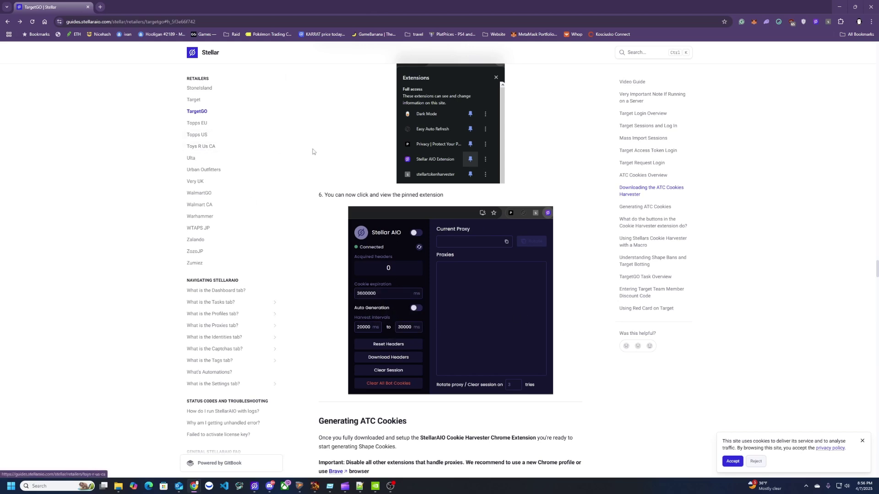
# Go to target.com and open the first kit in the Easter crafts category
pyautogui.click(138, 19)
pyautogui.write('target')
pyautogui.press('Return')
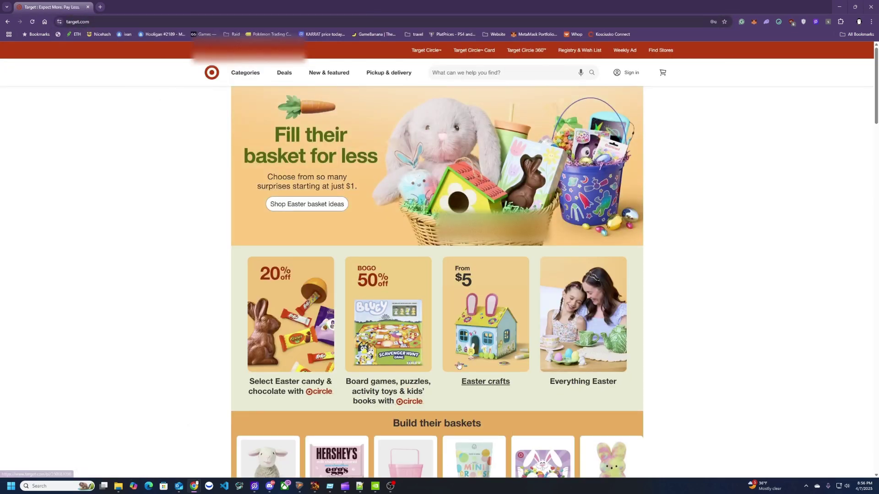
pyautogui.click(480, 320)
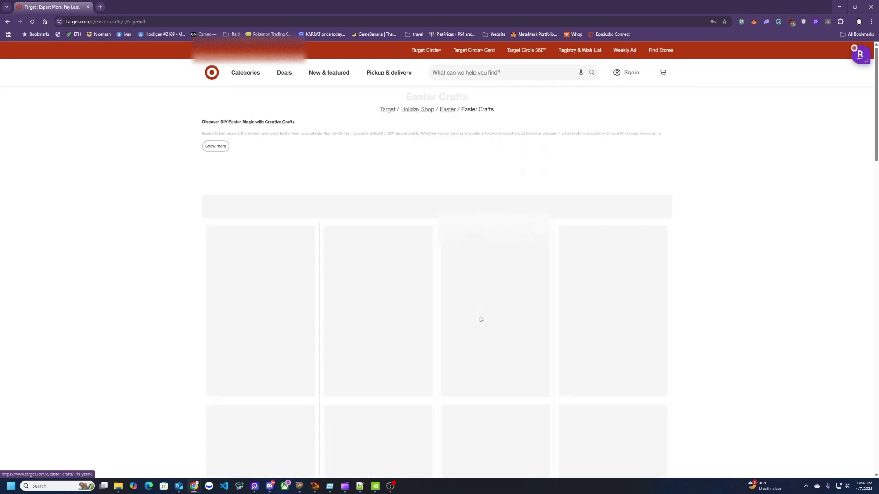
pyautogui.click(257, 274)
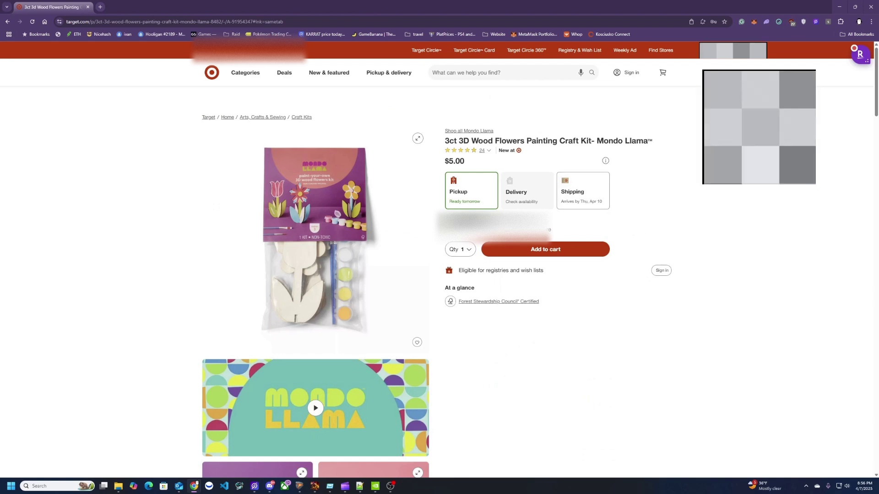
# In the Stellar AIO harvester, reset headers, clear session, and enable harvester, proxy and auto generation
pyautogui.click(816, 22)
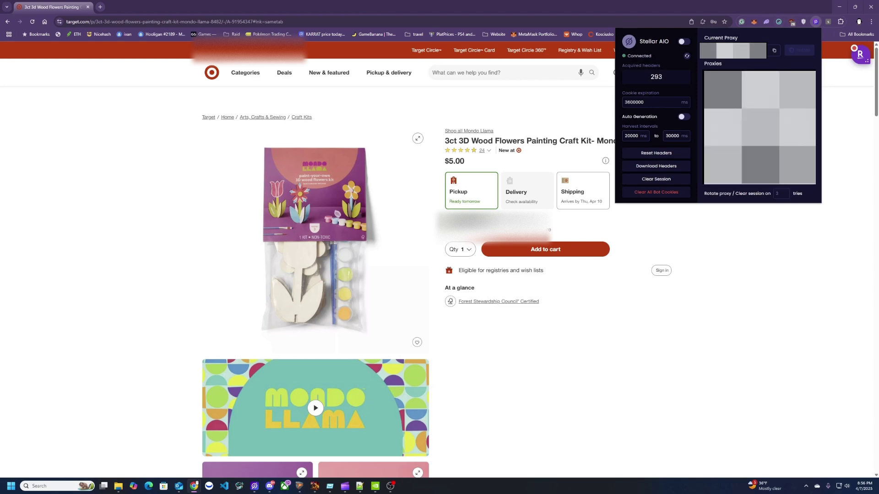
pyautogui.click(656, 152)
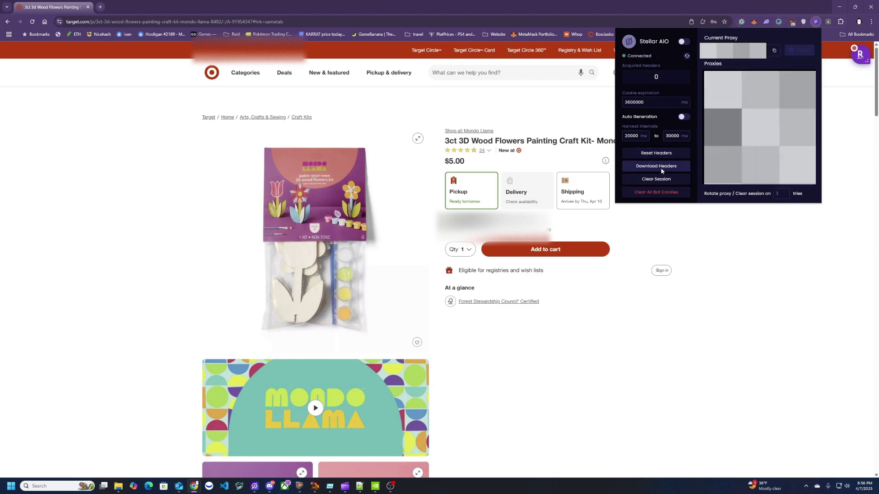
pyautogui.click(683, 180)
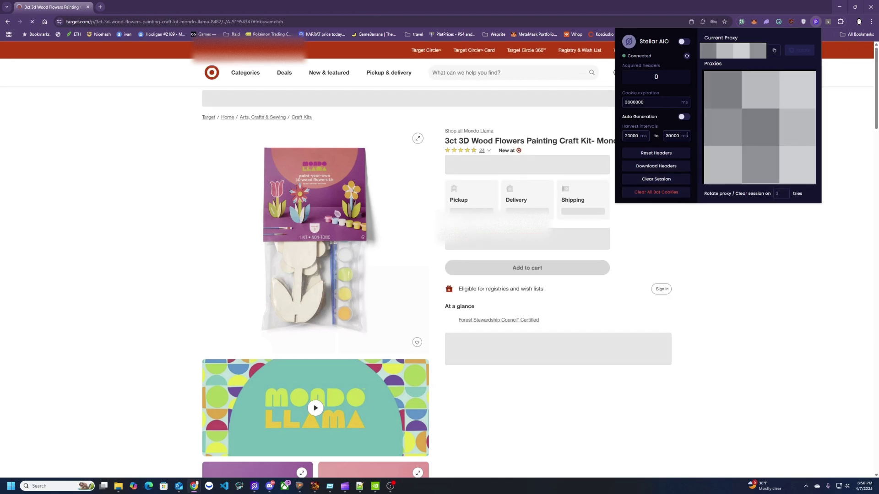
pyautogui.click(683, 43)
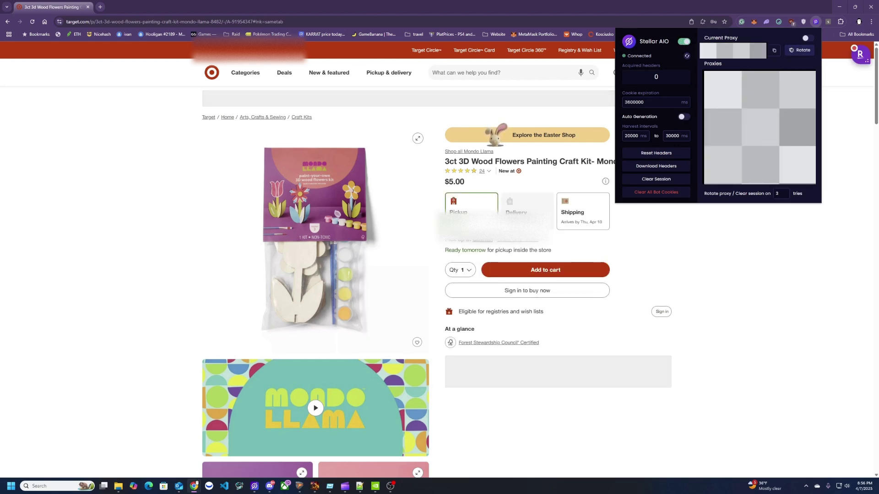
pyautogui.click(803, 40)
pyautogui.click(803, 40)
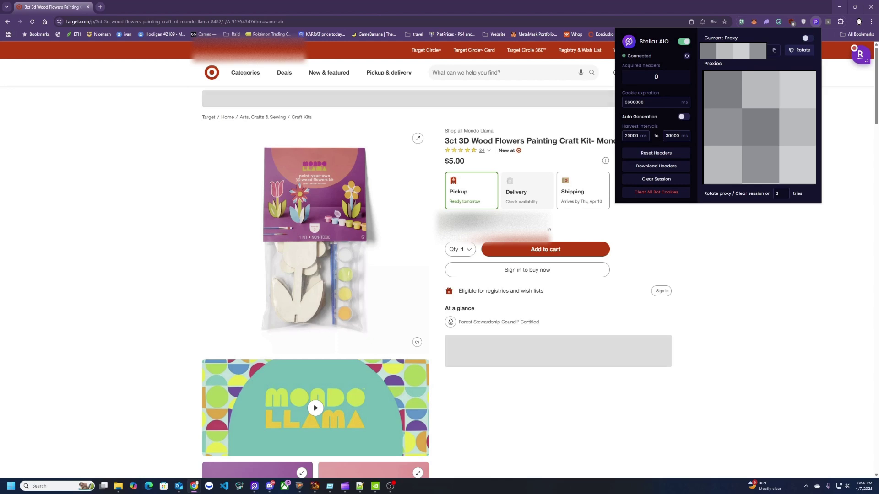
pyautogui.click(806, 38)
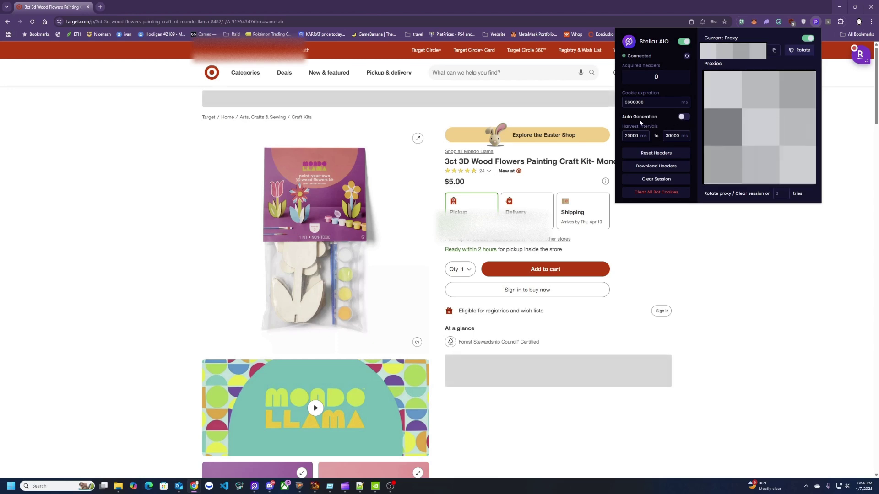
pyautogui.click(683, 117)
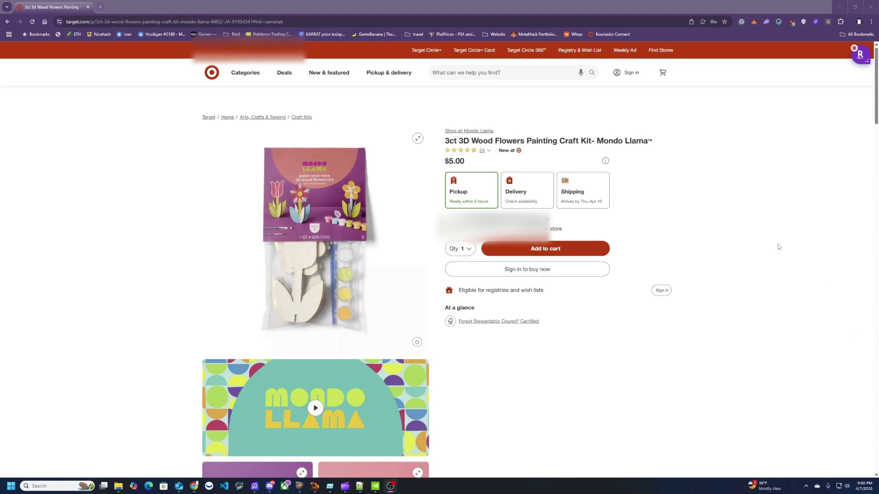
# Try adding the craft kit to the cart and dismiss the item-not-added error
pyautogui.click(567, 249)
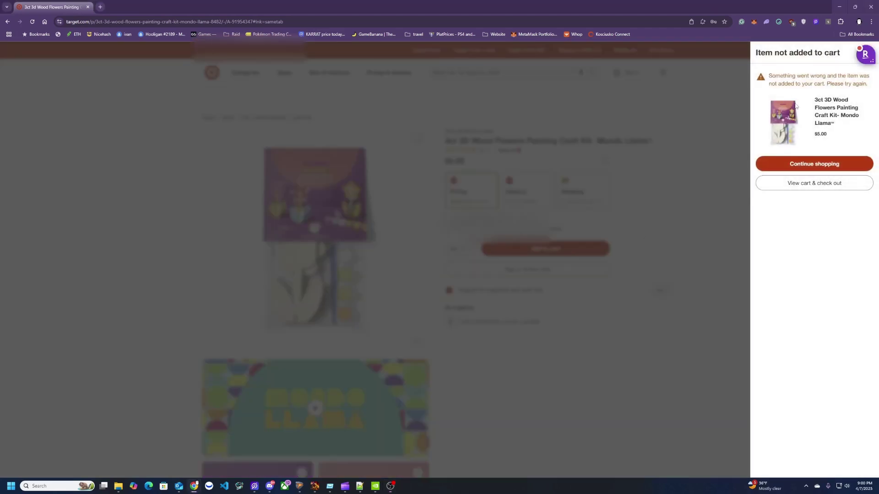
pyautogui.moveTo(765, 78); pyautogui.dragTo(869, 84)
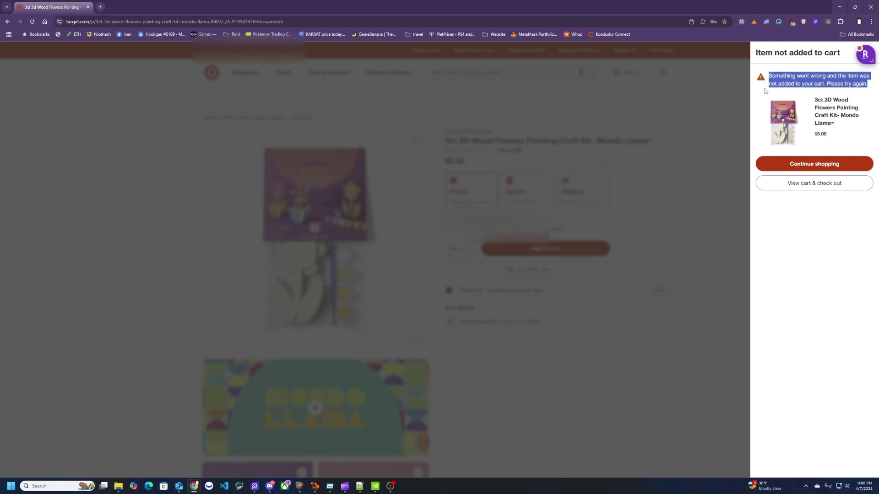
pyautogui.click(793, 82)
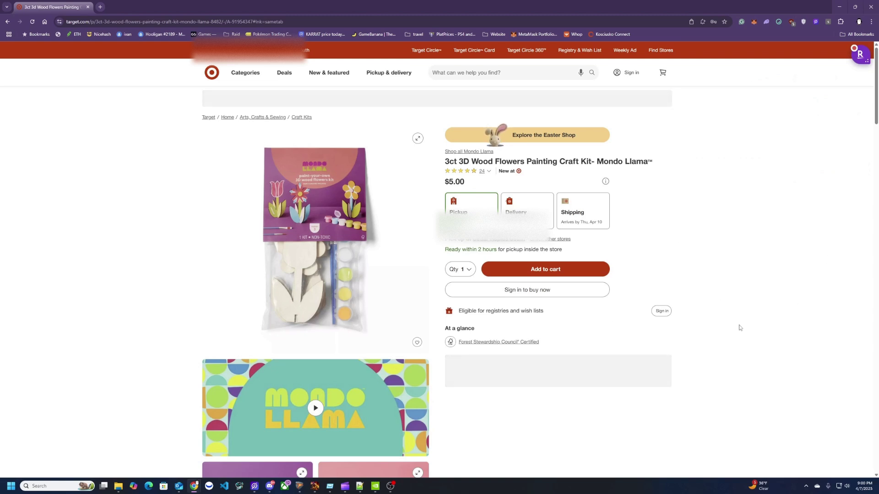
pyautogui.click(575, 274)
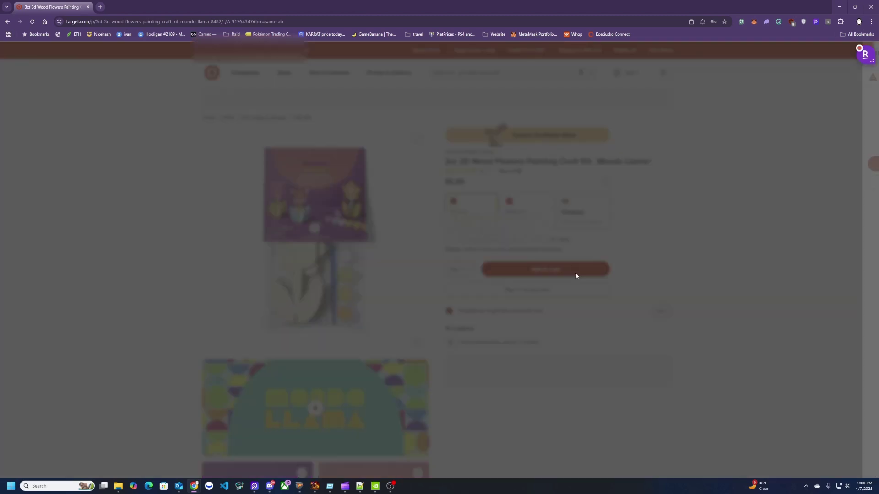
pyautogui.click(742, 170)
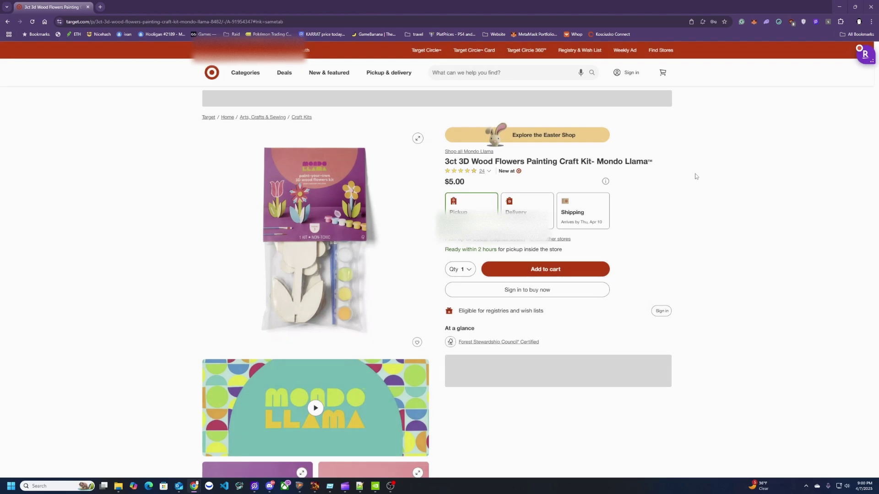
pyautogui.click(567, 273)
pyautogui.click(670, 179)
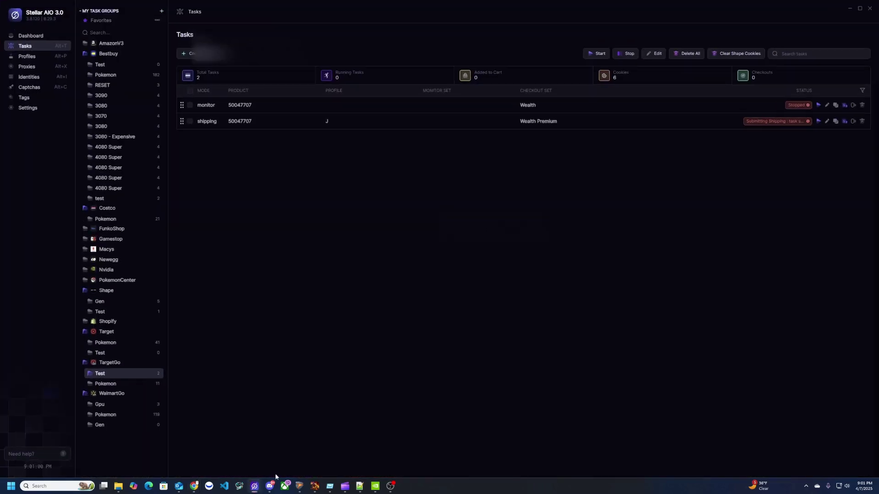
# In Target Test, start a monitor task with Wealth Premium proxy and SKU 50047707
pyautogui.click(100, 353)
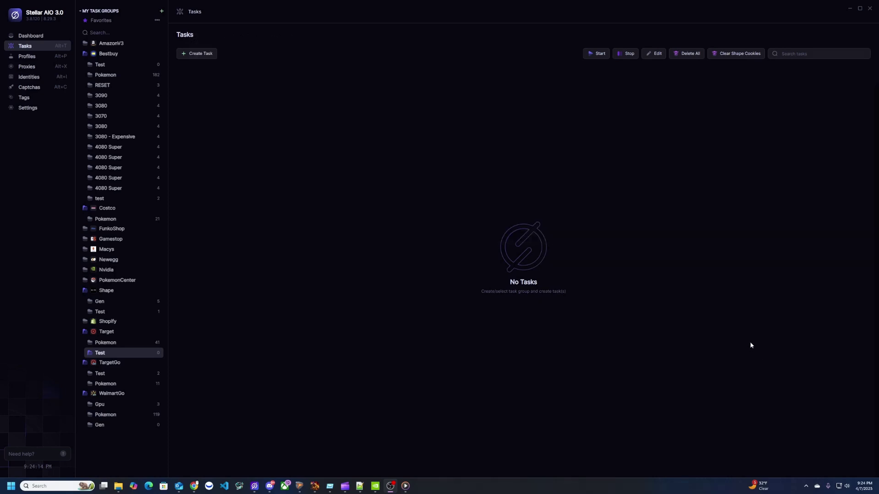
pyautogui.click(213, 55)
pyautogui.click(302, 251)
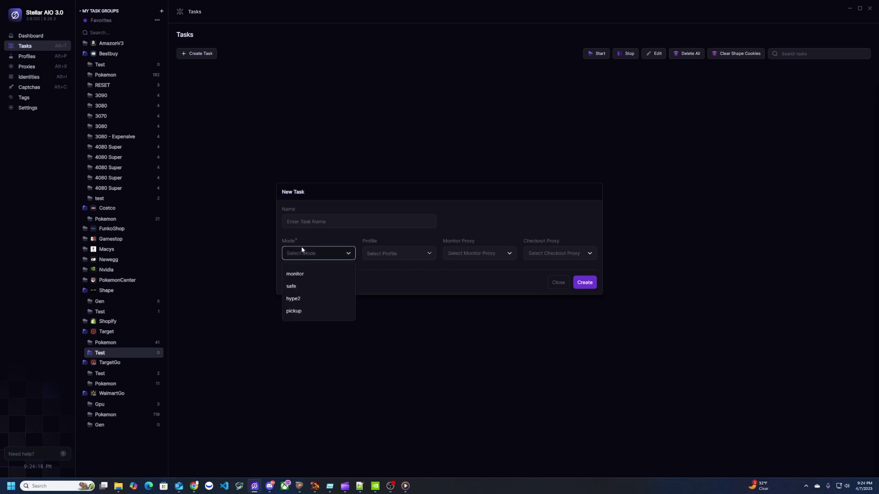
pyautogui.click(310, 273)
pyautogui.click(391, 202)
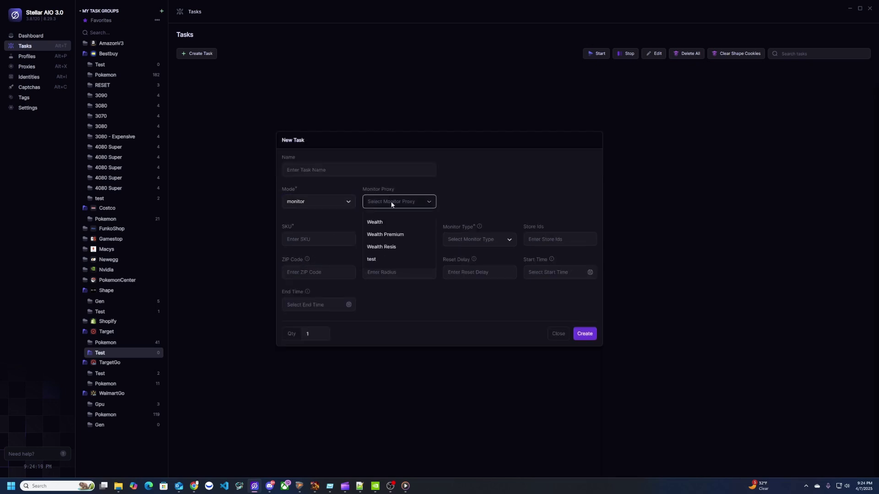
pyautogui.click(392, 237)
pyautogui.click(330, 239)
pyautogui.write('50047707')
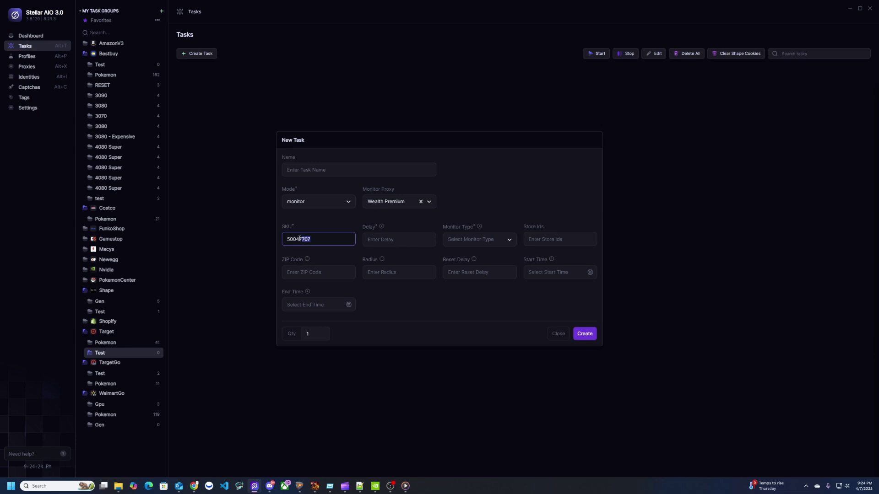
# Set 5000 delays and api monitor type, then create the task and close the form
pyautogui.click(387, 240)
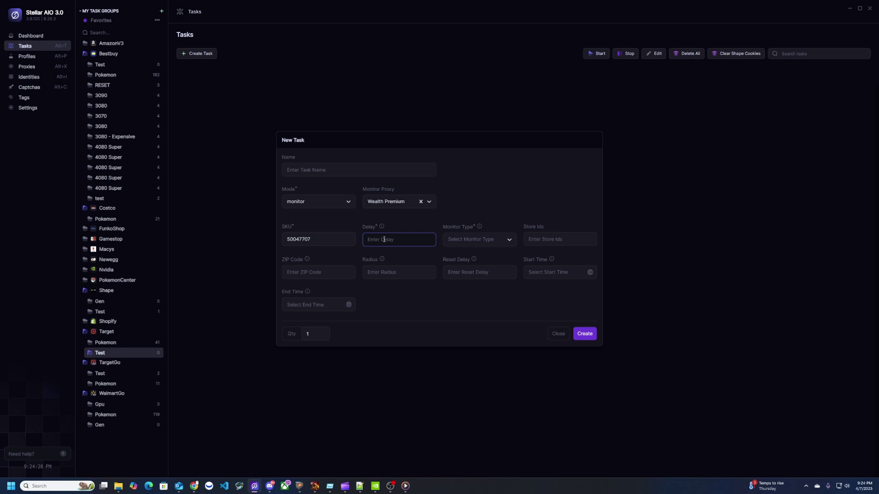
pyautogui.write('5000')
pyautogui.click(452, 238)
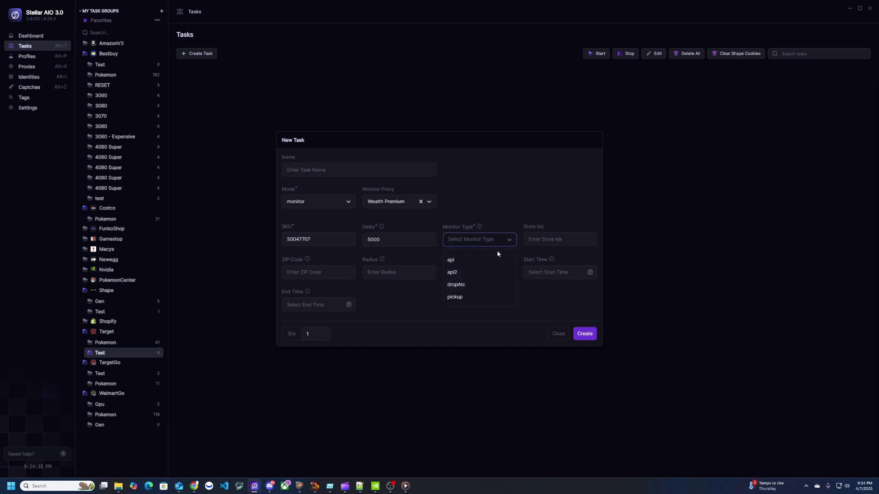
pyautogui.click(474, 260)
pyautogui.click(543, 242)
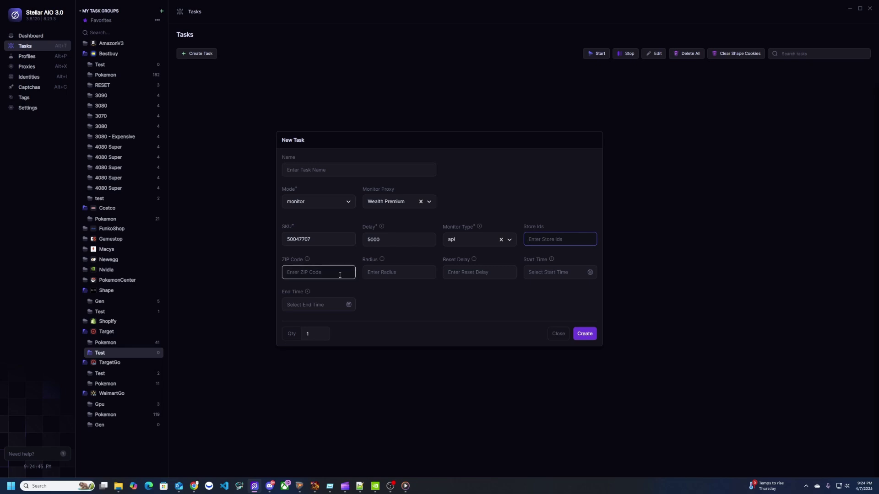
pyautogui.click(339, 275)
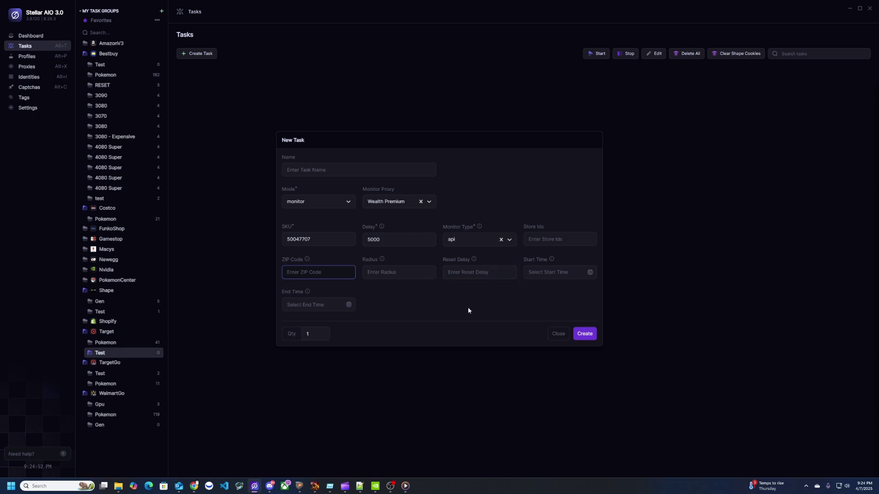
pyautogui.click(455, 277)
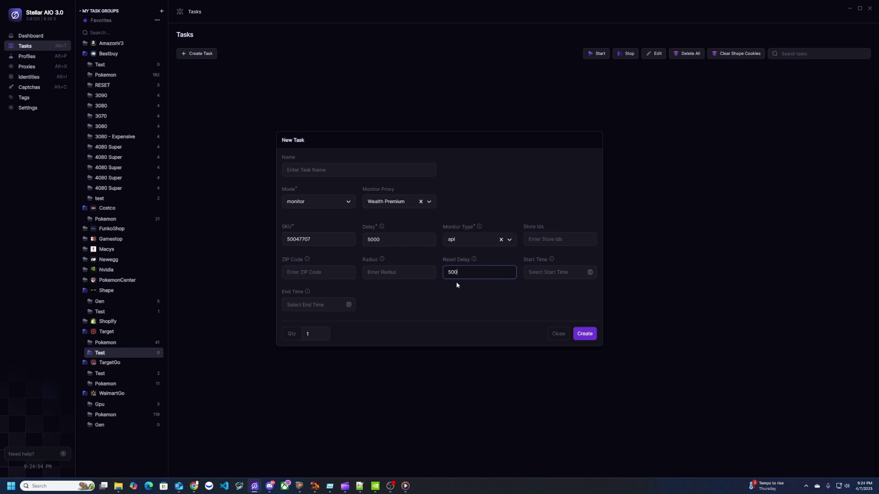
pyautogui.click(584, 333)
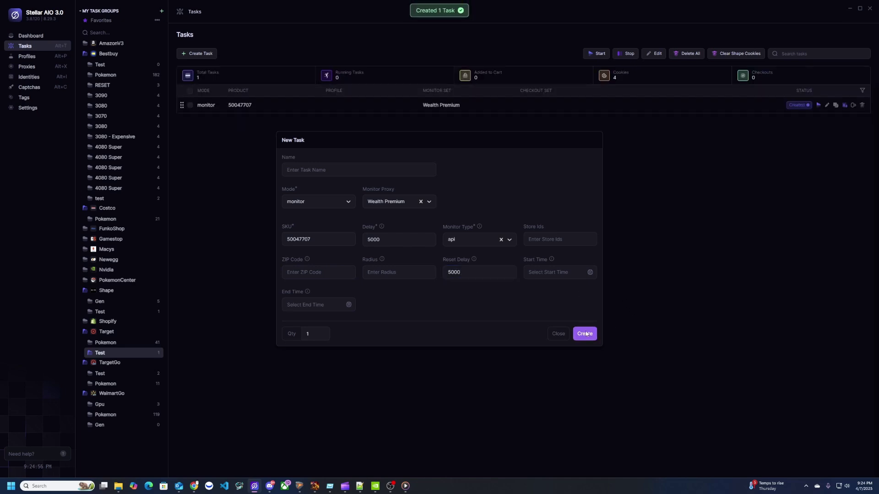
pyautogui.click(557, 334)
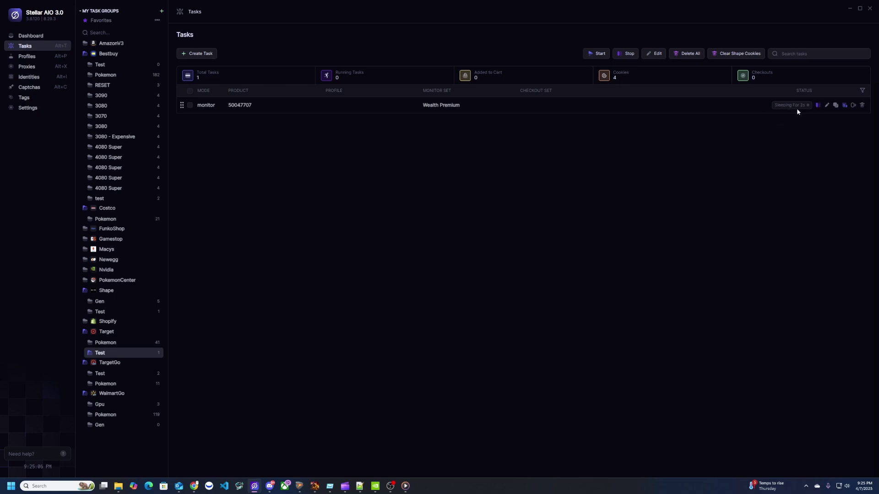
# Start a safe-mode task and expand the Target group in its Profile list
pyautogui.click(198, 54)
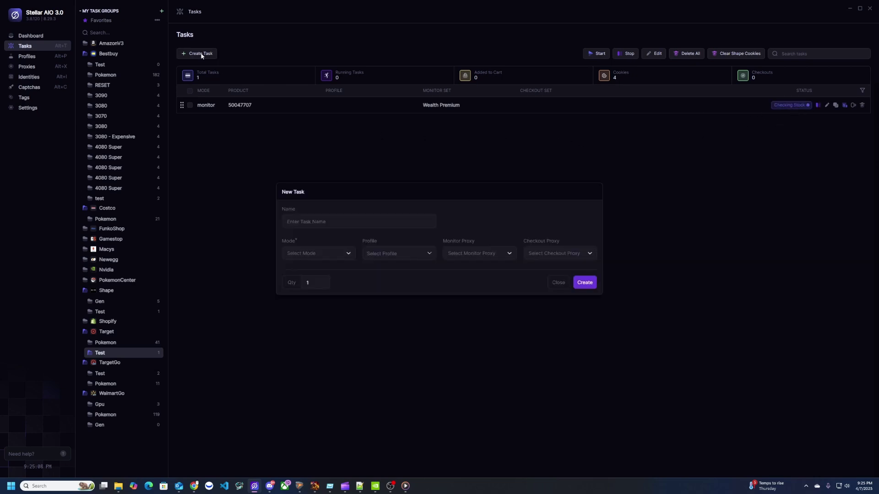
pyautogui.click(321, 257)
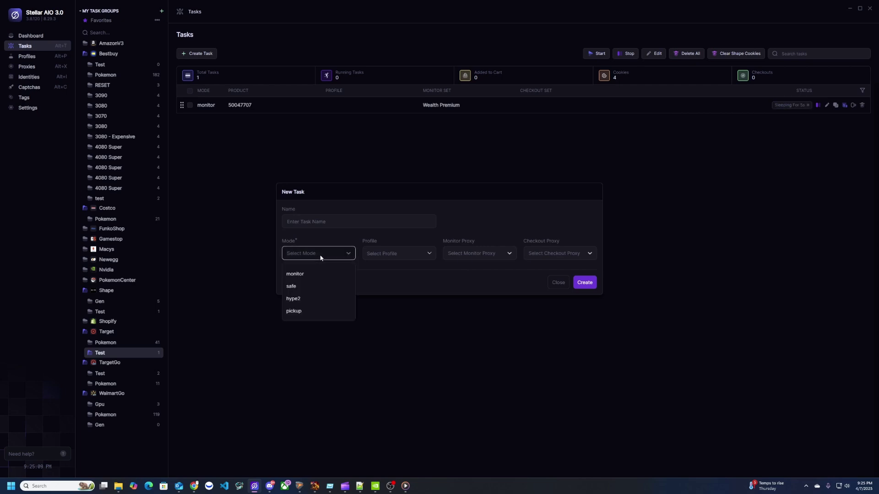
pyautogui.click(307, 290)
pyautogui.click(396, 186)
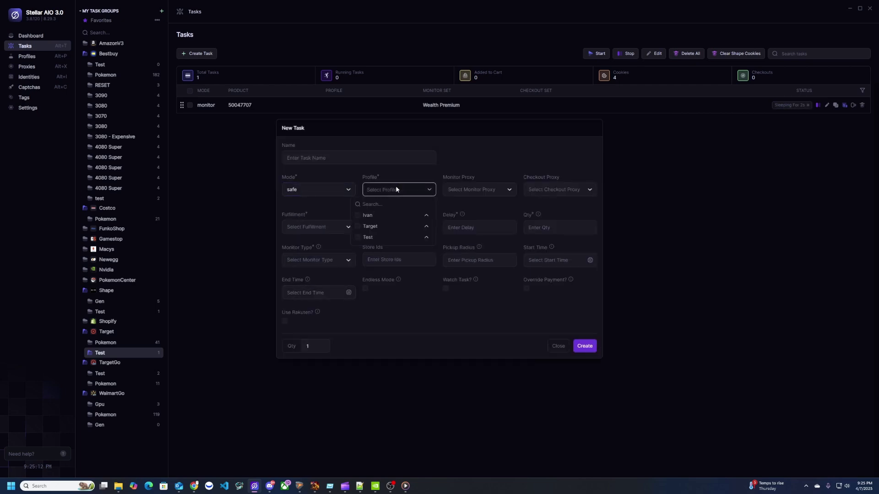
pyautogui.click(389, 232)
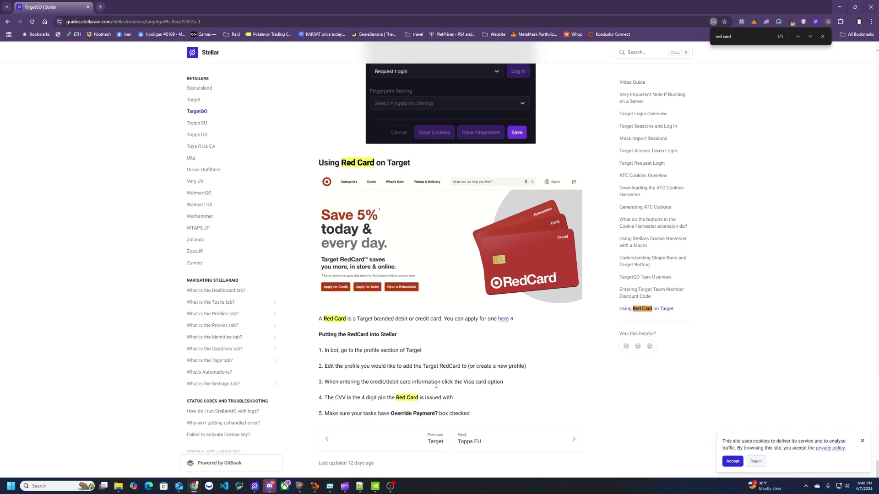
pyautogui.moveTo(442, 382); pyautogui.dragTo(501, 385)
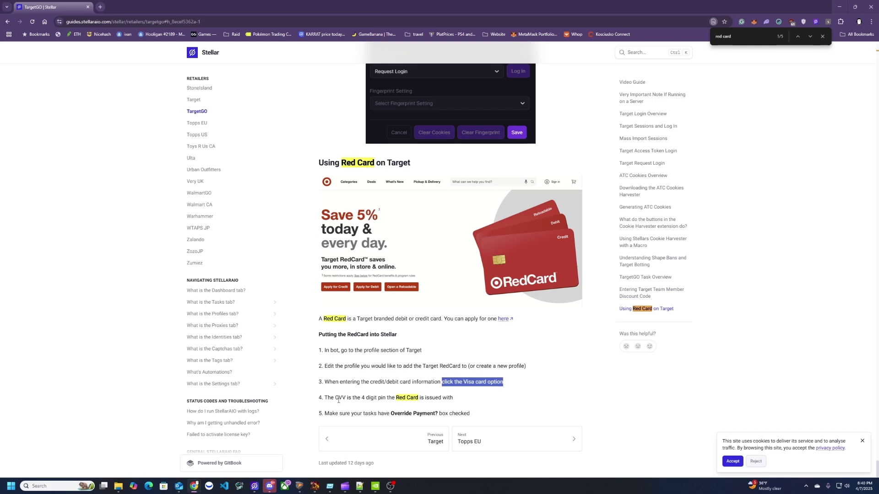
pyautogui.click(360, 398)
pyautogui.moveTo(360, 398); pyautogui.dragTo(388, 401)
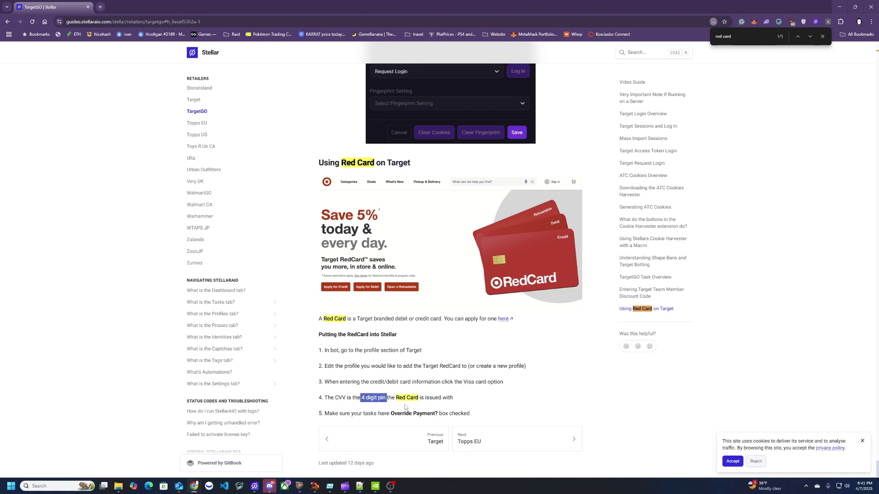
pyautogui.click(412, 400)
pyautogui.moveTo(395, 414); pyautogui.dragTo(440, 414)
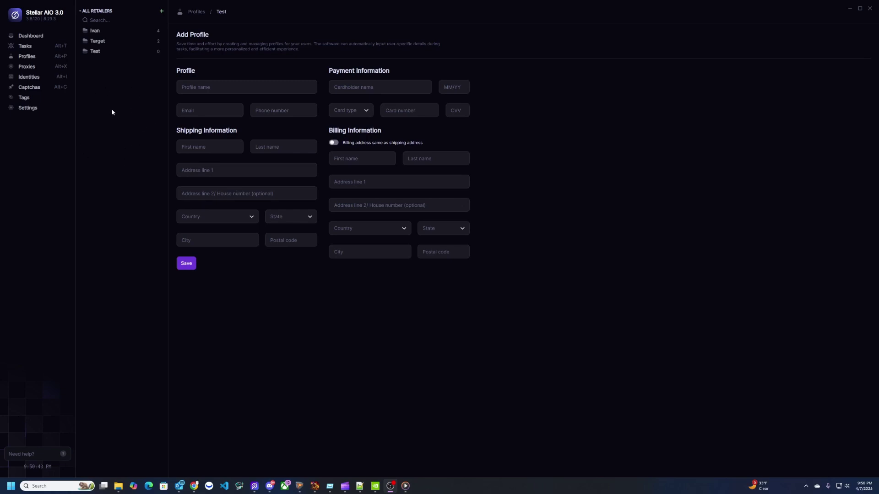
# Begin filling the Email field of the Test group's Add Profile form
pyautogui.click(193, 113)
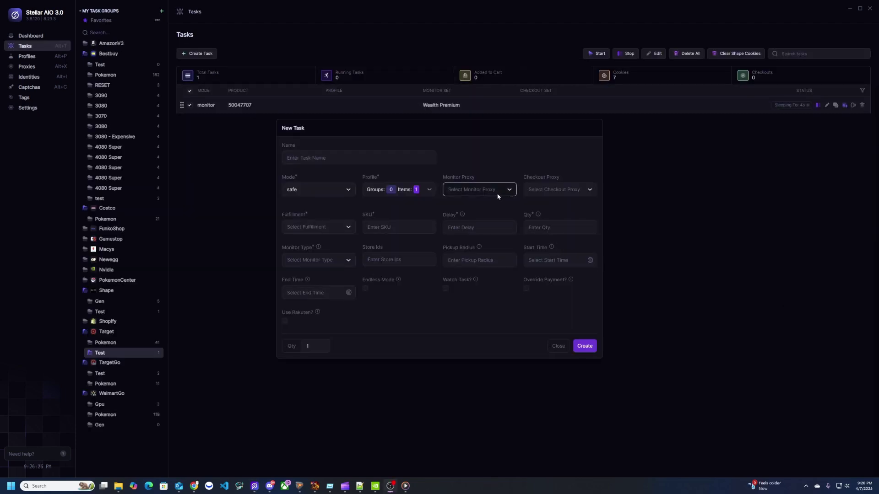
# Set both the monitor and checkout proxies to Wealth Premium
pyautogui.click(498, 192)
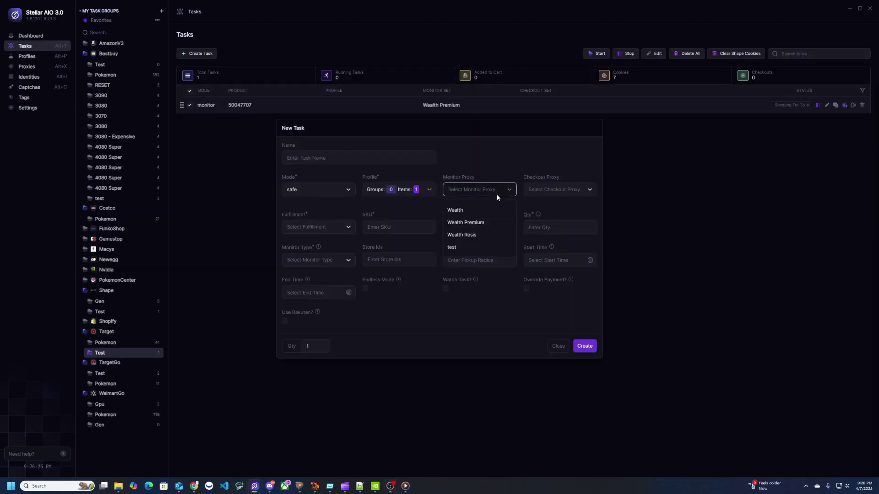
pyautogui.click(480, 224)
pyautogui.click(557, 194)
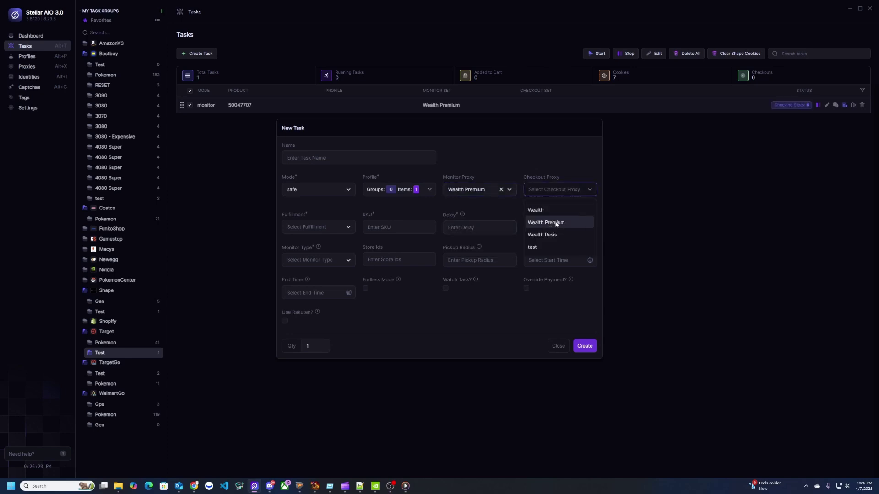
pyautogui.click(556, 223)
pyautogui.click(472, 189)
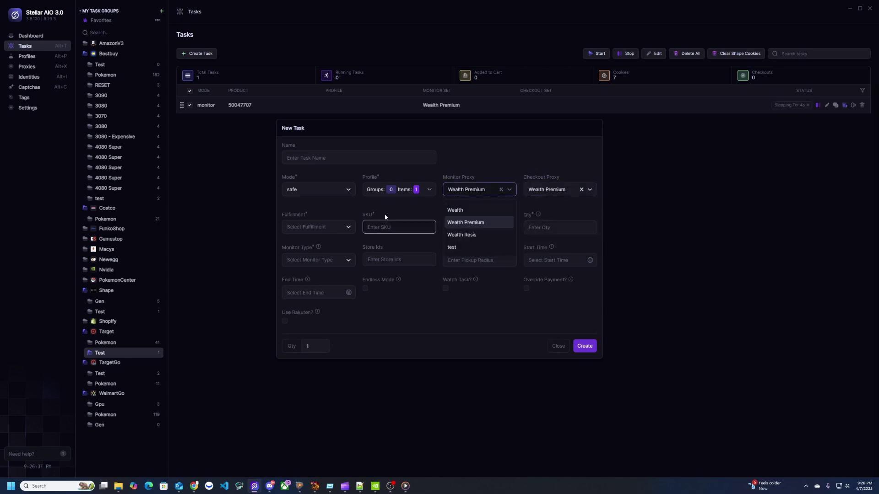
# Choose Shipping fulfillment, enter SKU 50047707, delay 1000 and quantity 1
pyautogui.click(320, 227)
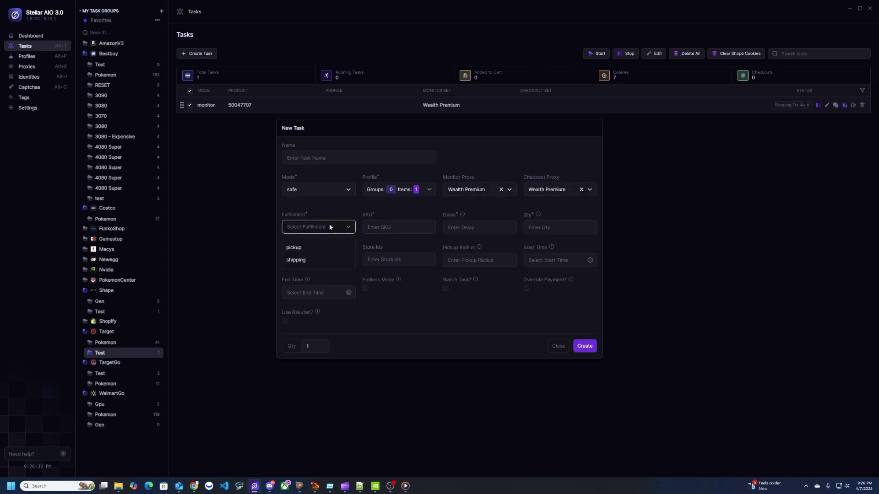
pyautogui.click(314, 259)
pyautogui.click(383, 229)
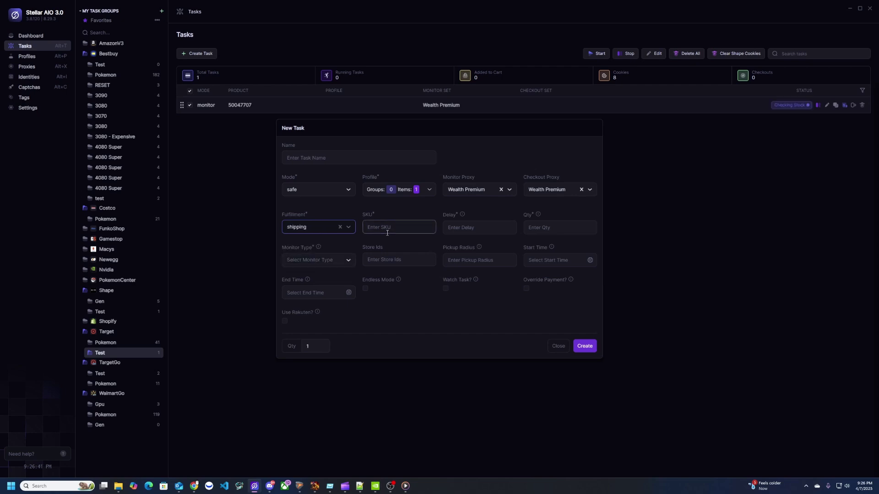
pyautogui.click(475, 235)
pyautogui.write('1000')
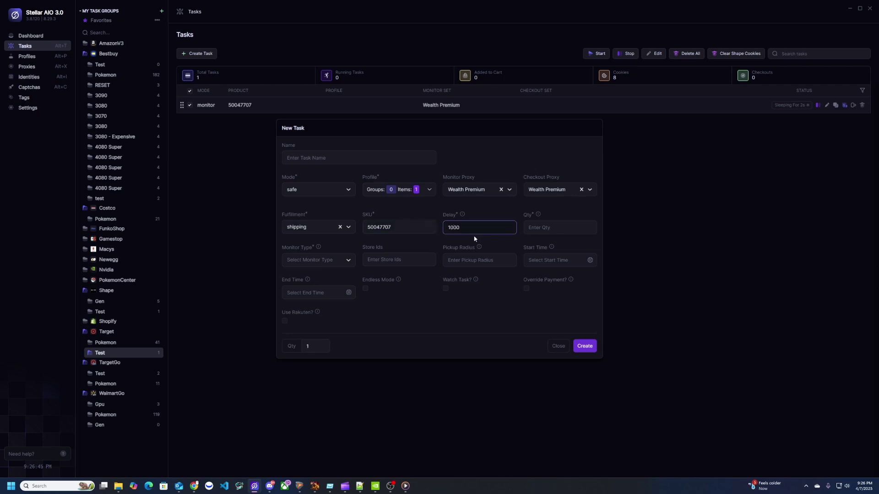
pyautogui.click(531, 228)
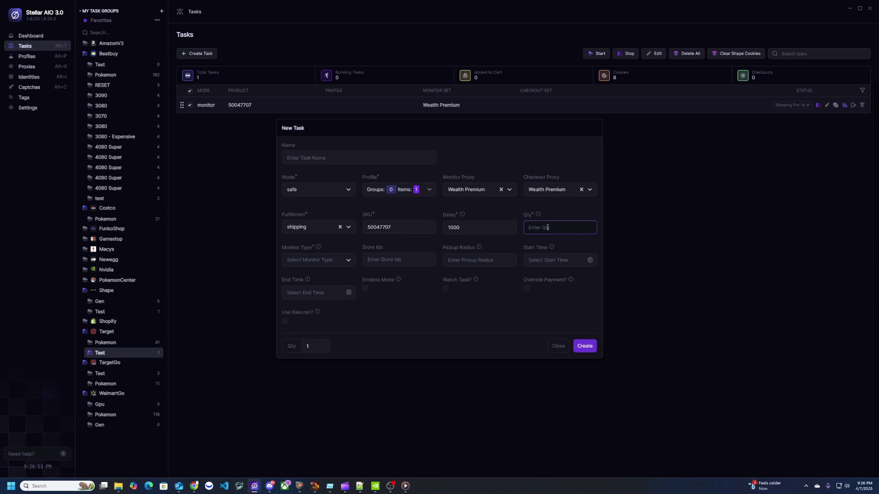
pyautogui.write('1')
# Set the monitor type to api and enable Watch Task and Override Payment
pyautogui.click(325, 264)
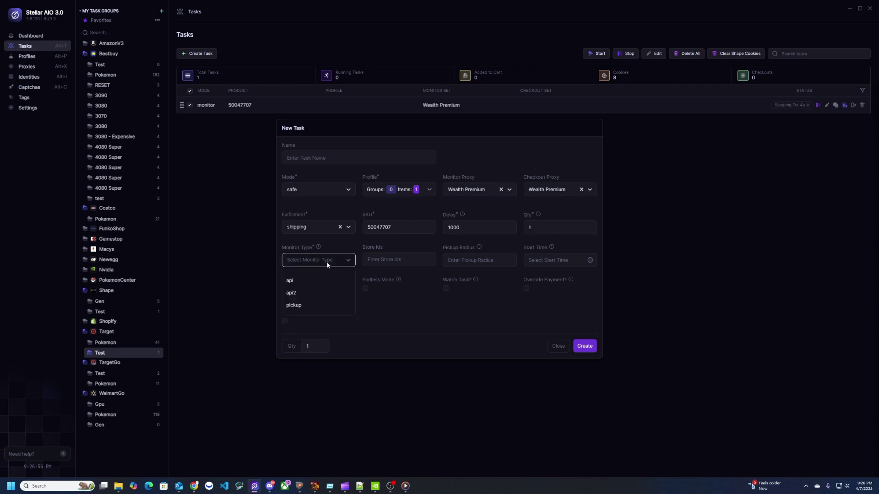
pyautogui.click(297, 280)
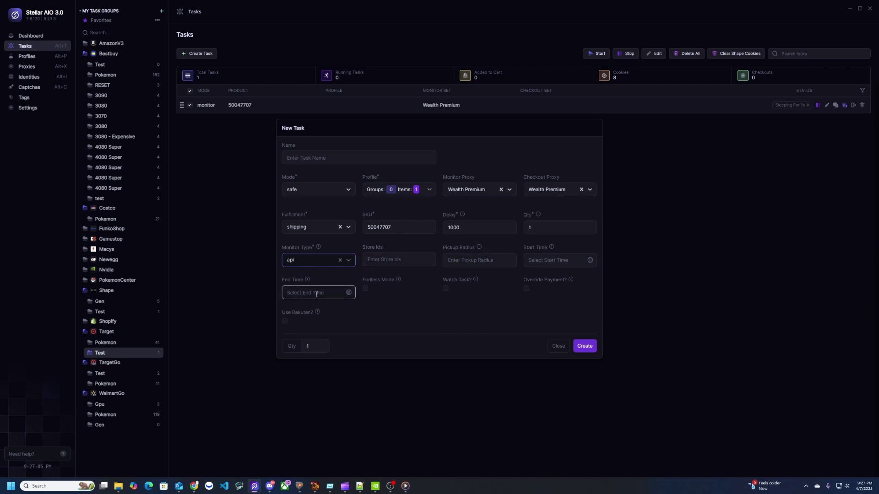
pyautogui.click(446, 289)
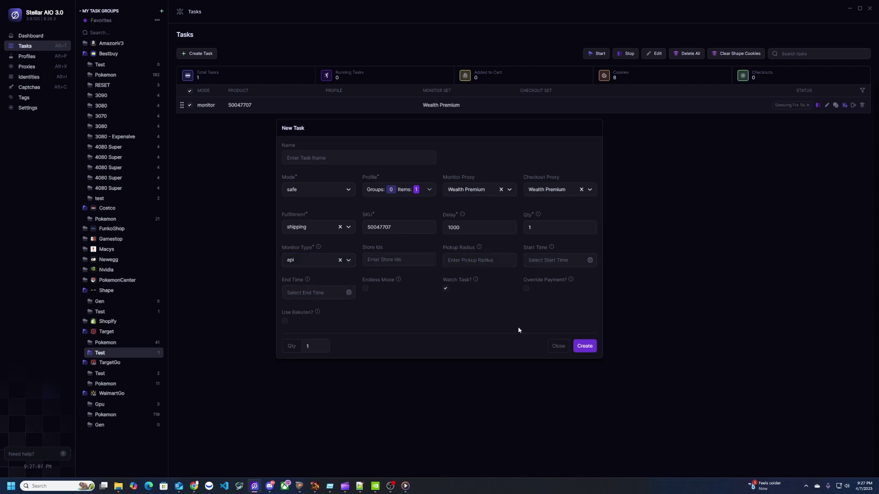
pyautogui.click(528, 291)
# Create the safe shipping task, close the form, and start the task running
pyautogui.click(588, 346)
pyautogui.click(558, 347)
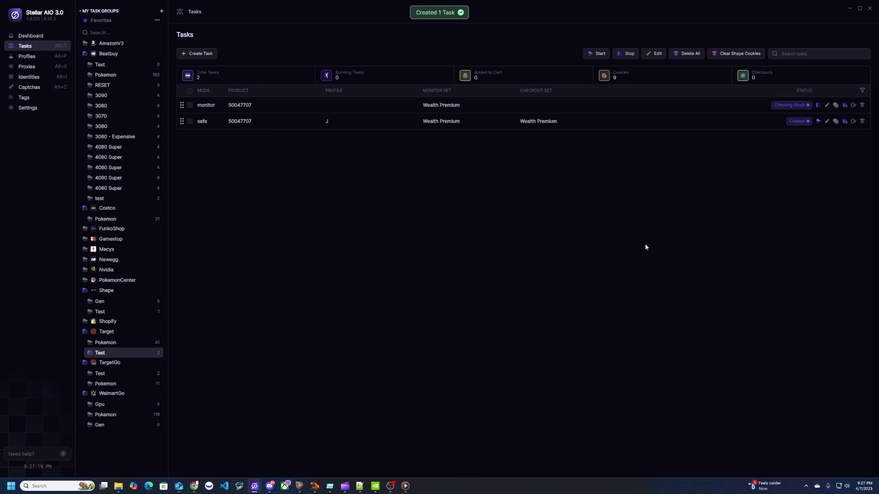
pyautogui.click(818, 121)
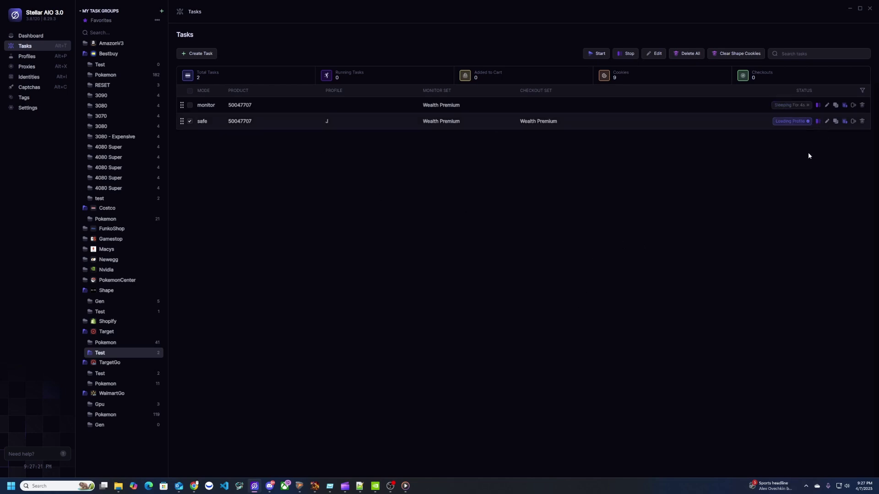